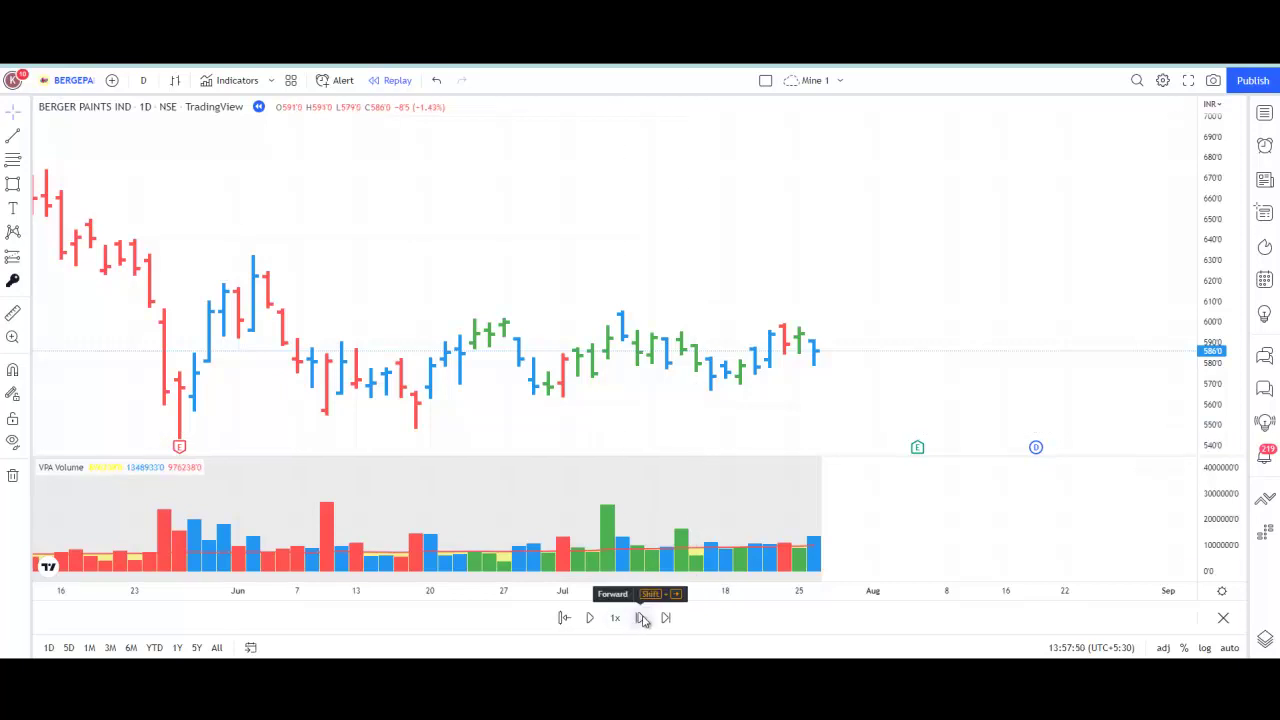
# Advance the daily Berger Paints bar replay one bar at a time through 8 August 2022
pyautogui.click(642, 619)
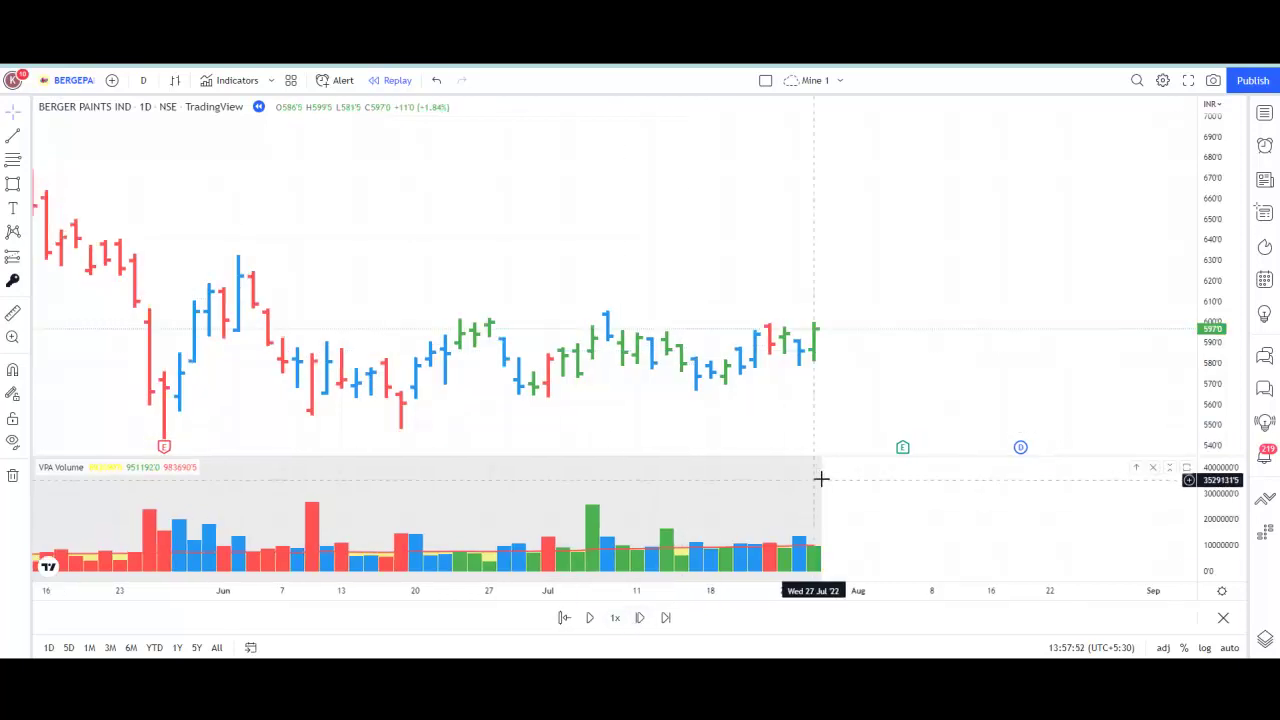
pyautogui.click(641, 619)
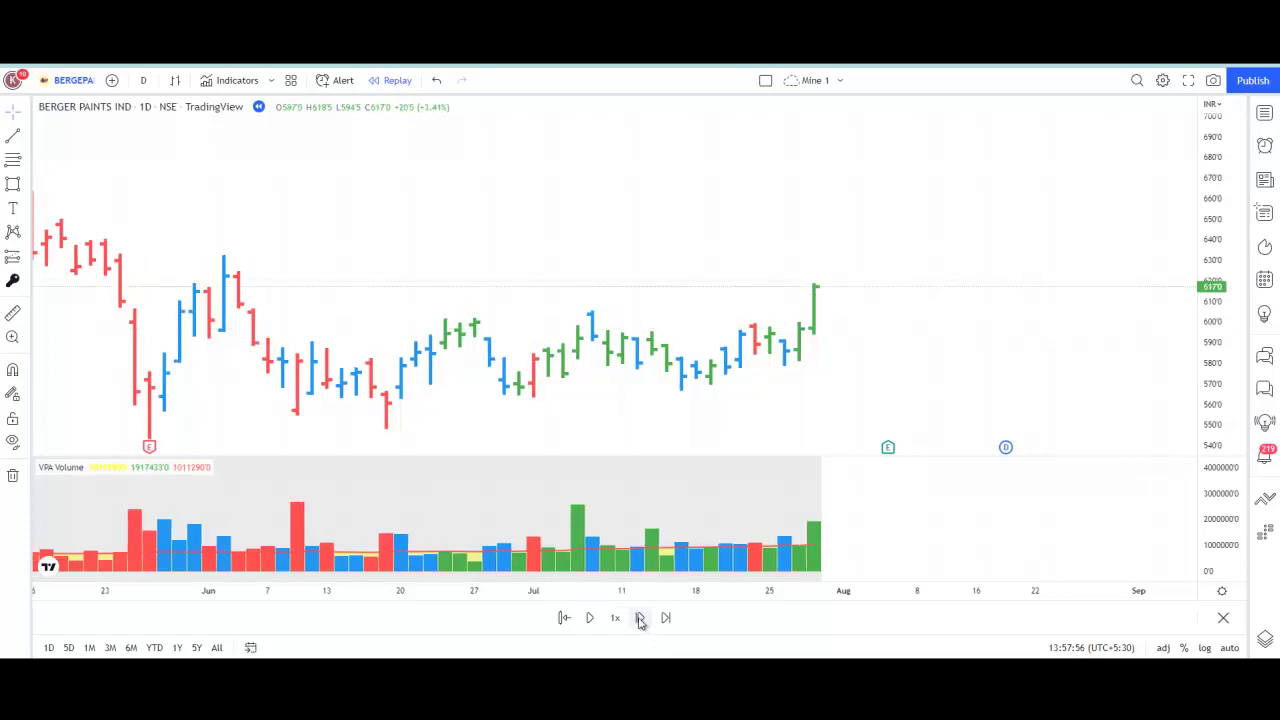
pyautogui.click(641, 619)
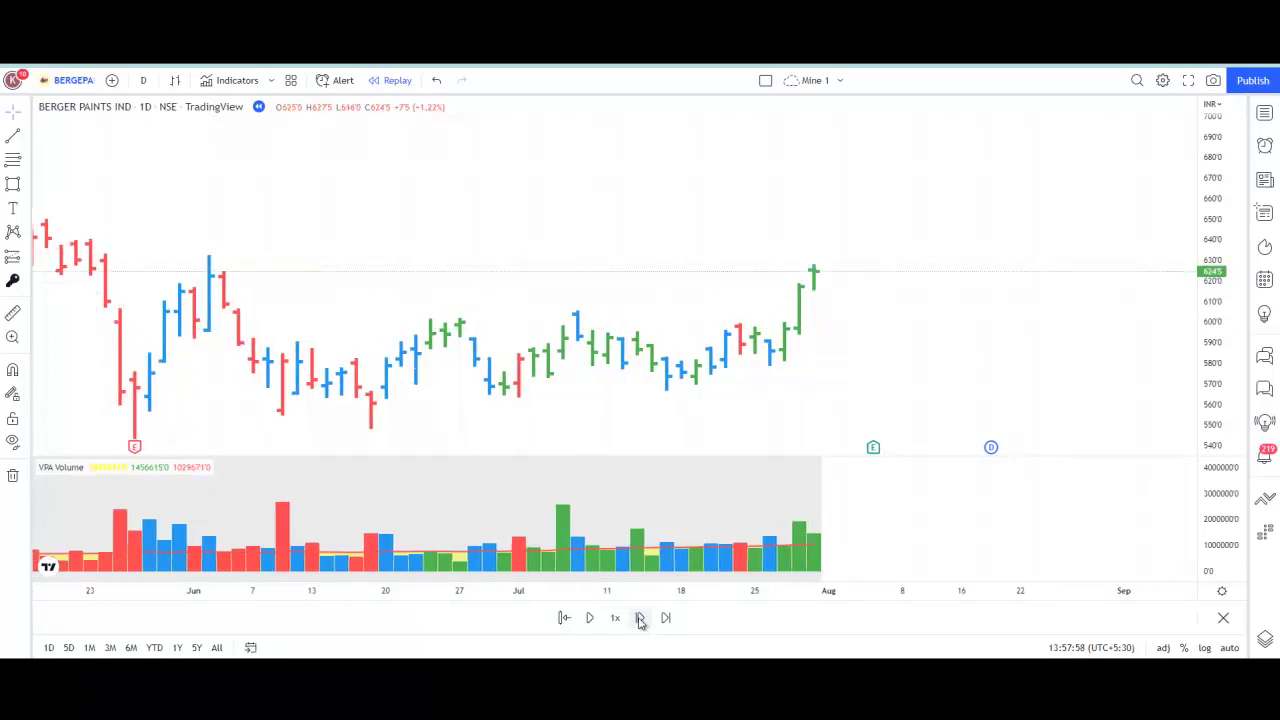
pyautogui.click(641, 619)
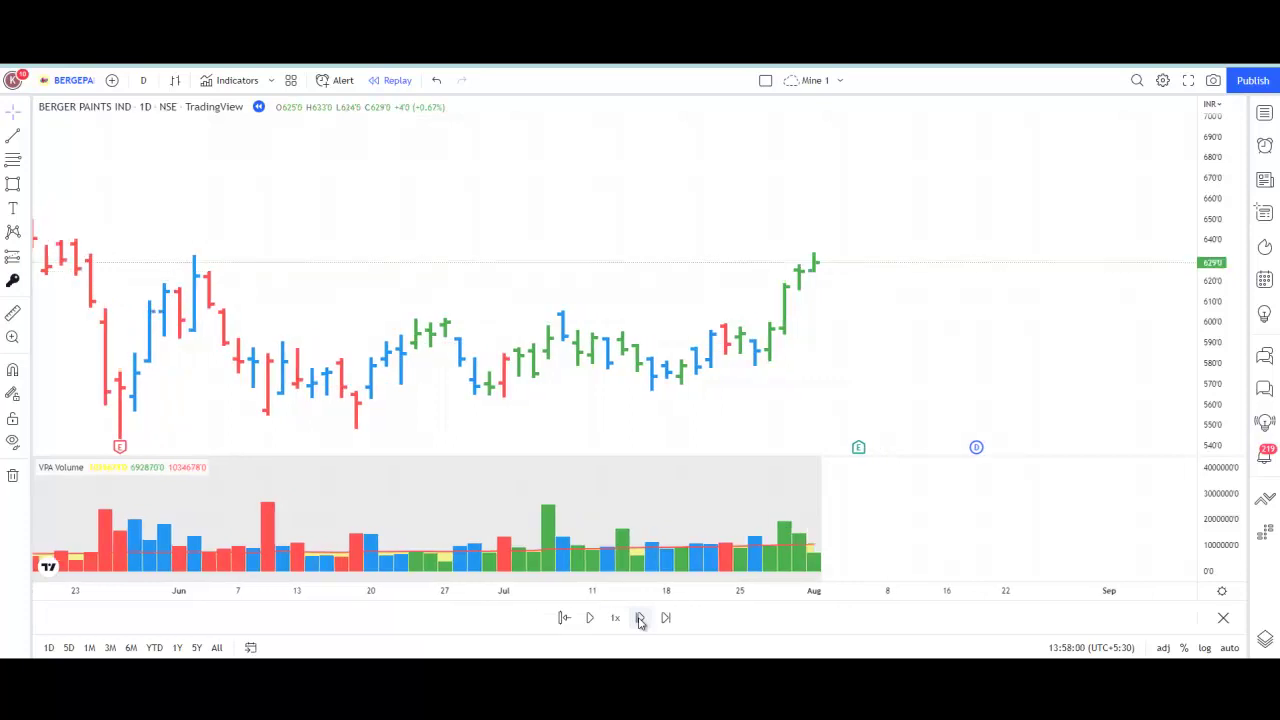
pyautogui.click(641, 619)
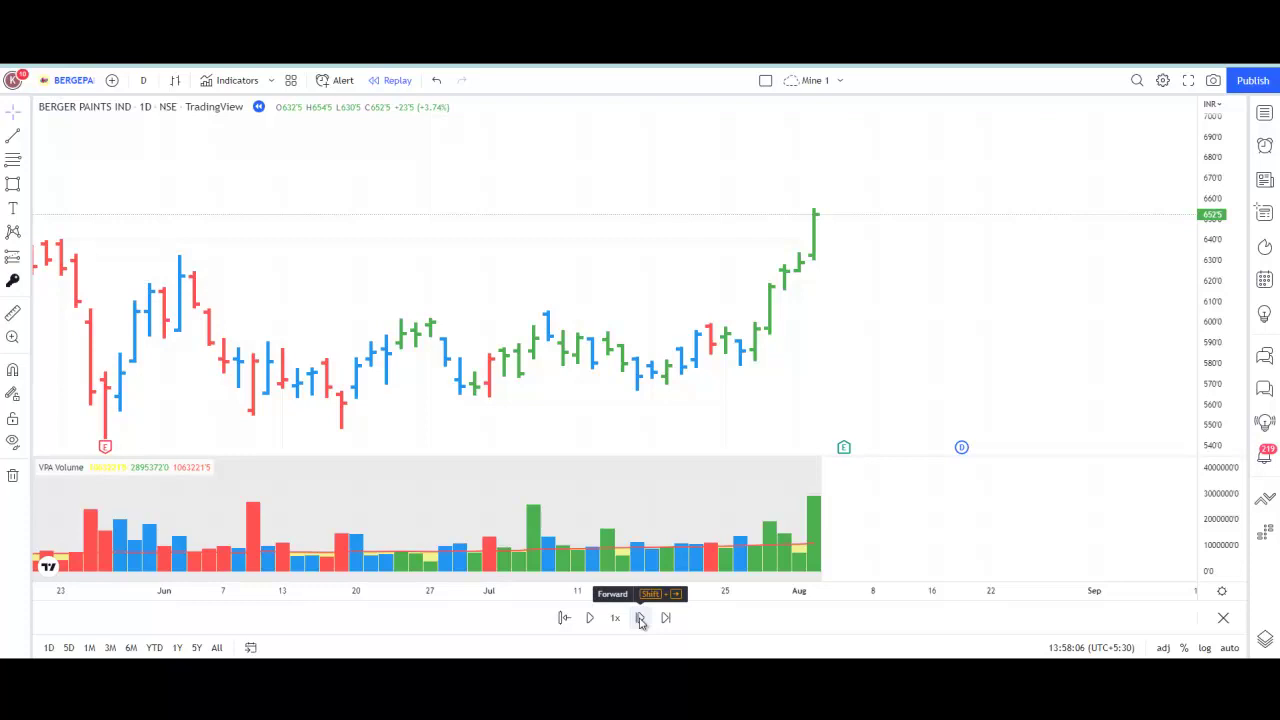
pyautogui.click(641, 619)
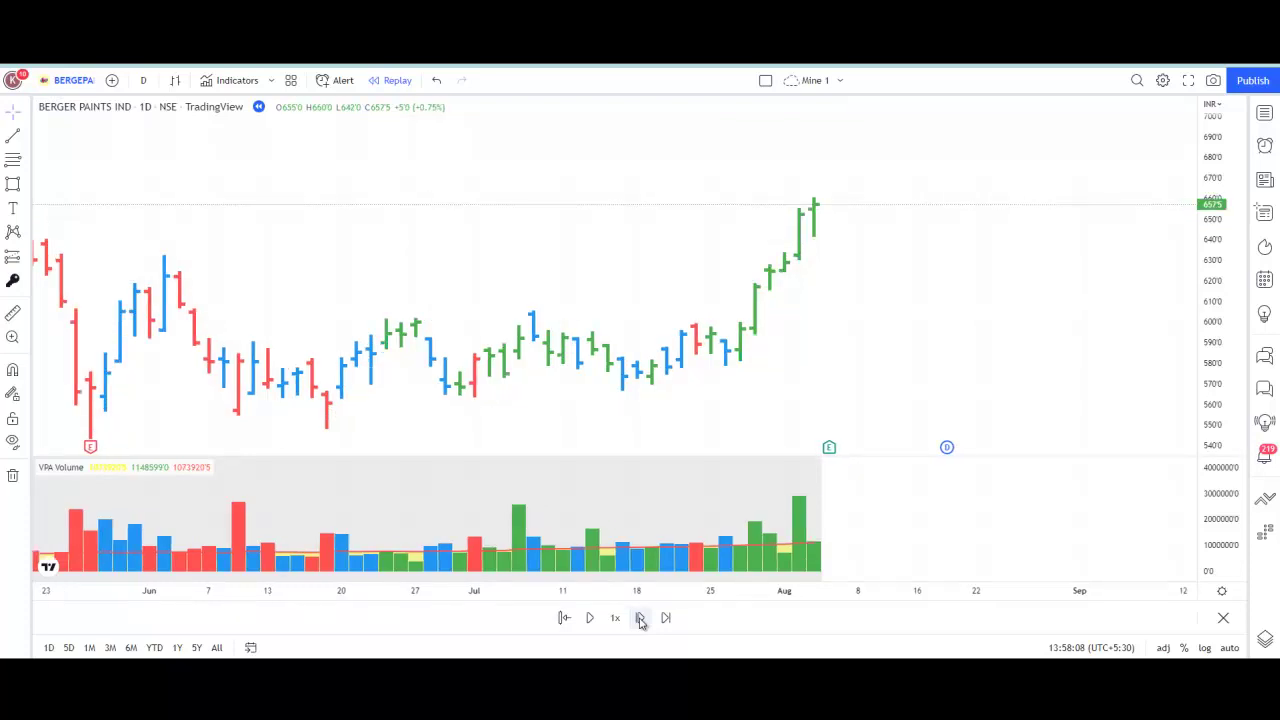
pyautogui.click(641, 619)
pyautogui.click(641, 619)
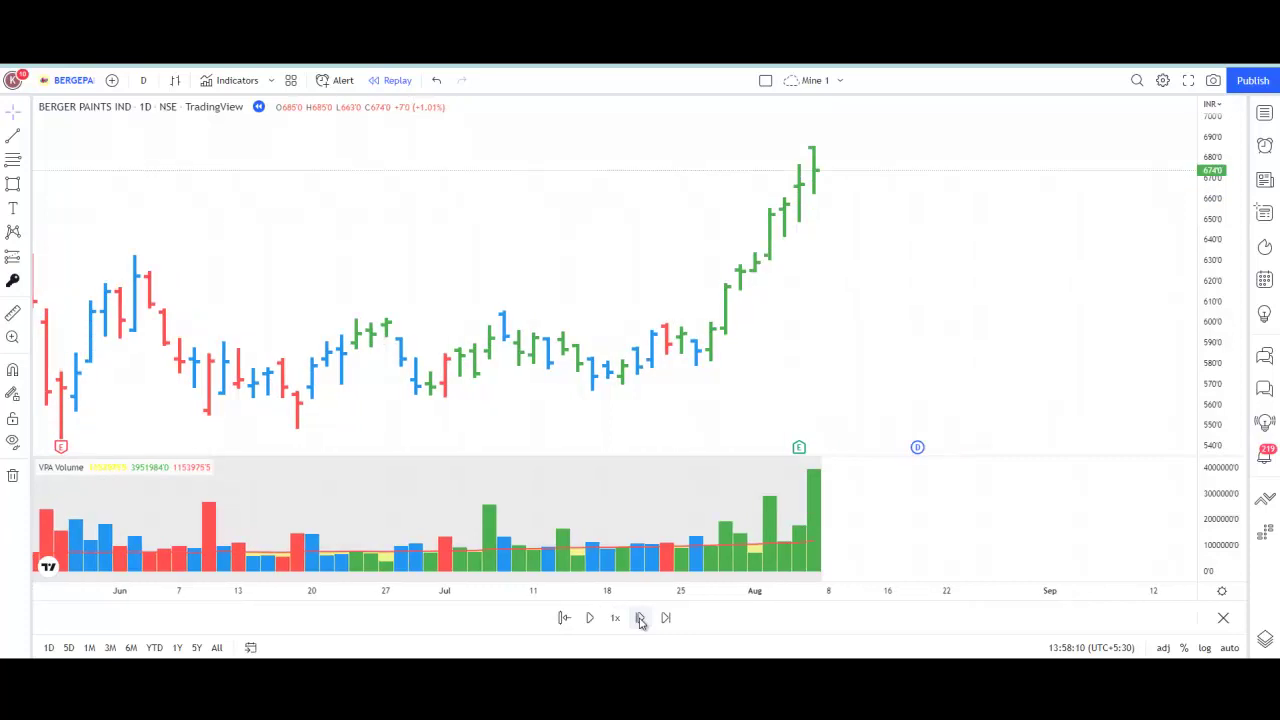
pyautogui.click(641, 619)
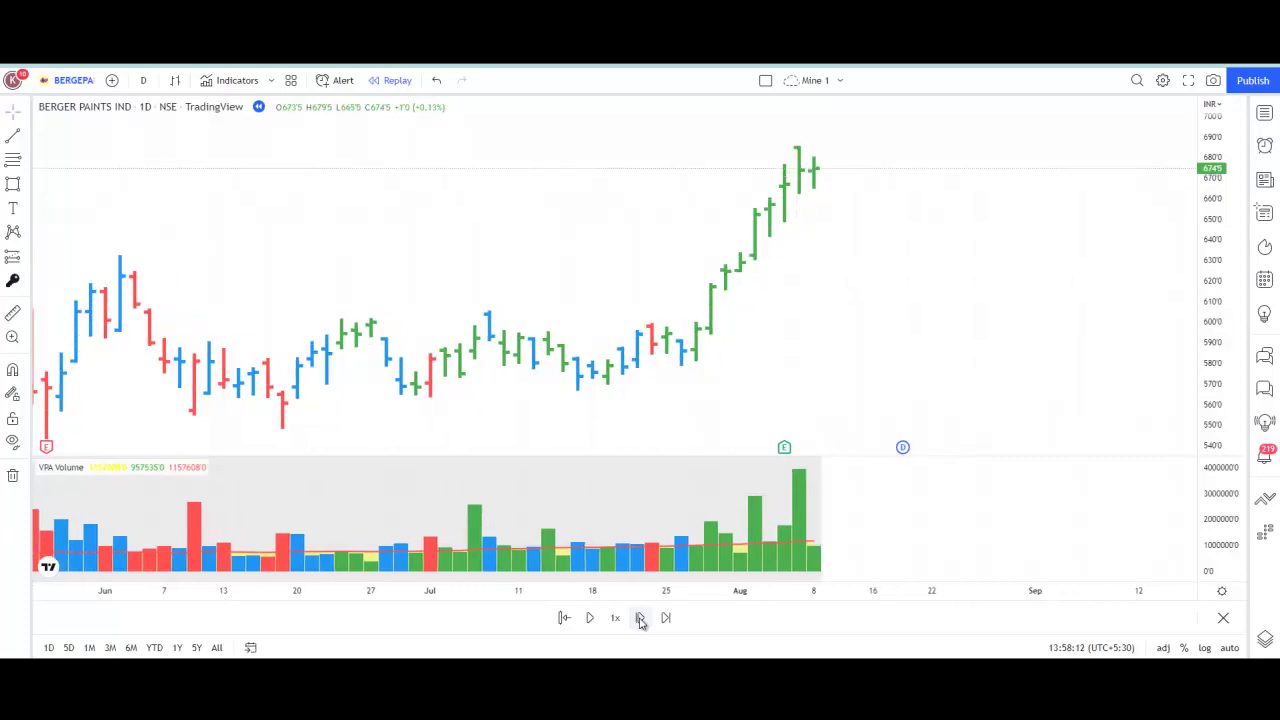
# Advance the replay through the 17 August 2022 bar and recentre the chart to show the latest high
pyautogui.click(641, 619)
pyautogui.click(641, 619)
pyautogui.click(641, 619)
pyautogui.click(641, 619)
pyautogui.click(641, 619)
pyautogui.moveTo(908, 394); pyautogui.dragTo(891, 423)
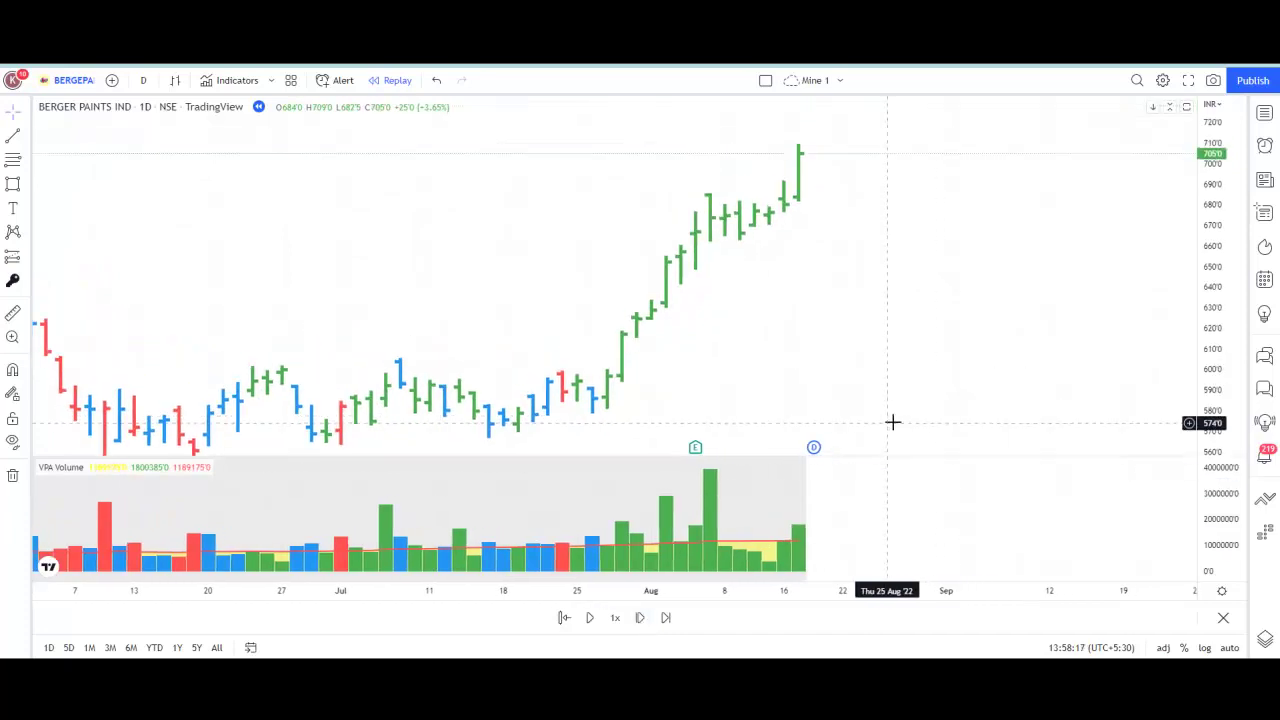
# Step the replay forward four daily bars from 17 August through 23 August 2022
pyautogui.click(641, 619)
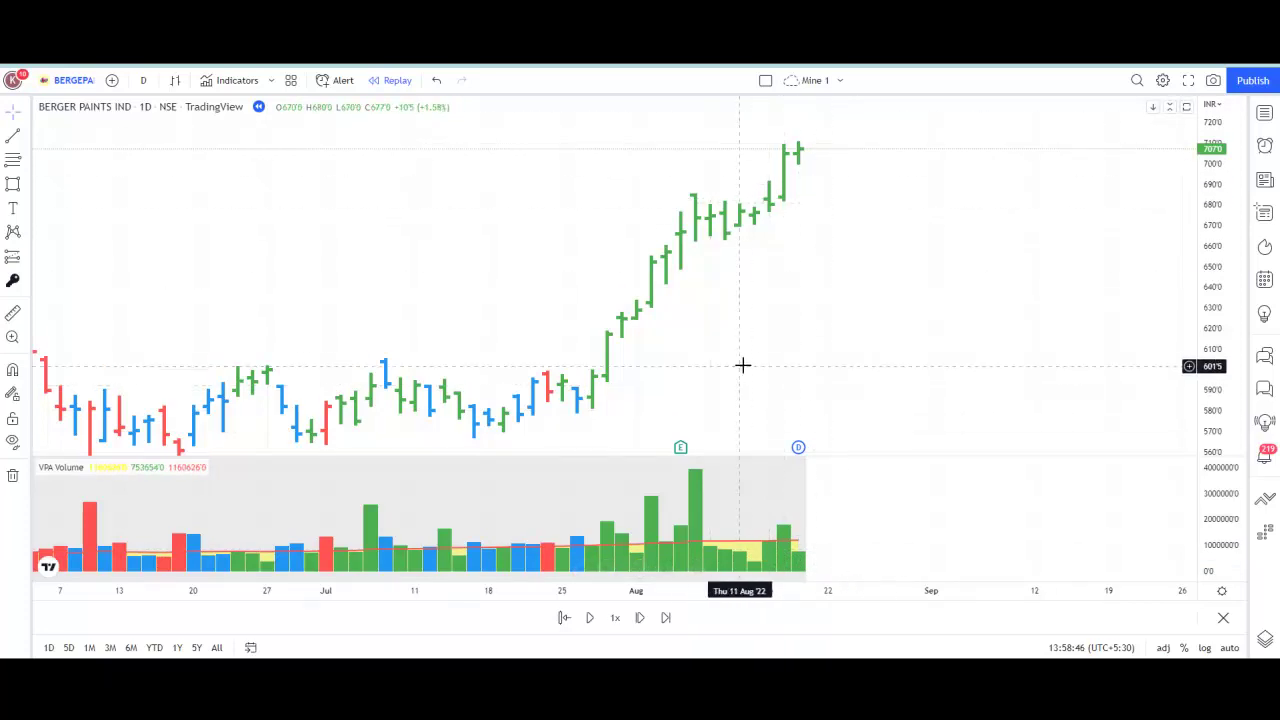
pyautogui.click(640, 619)
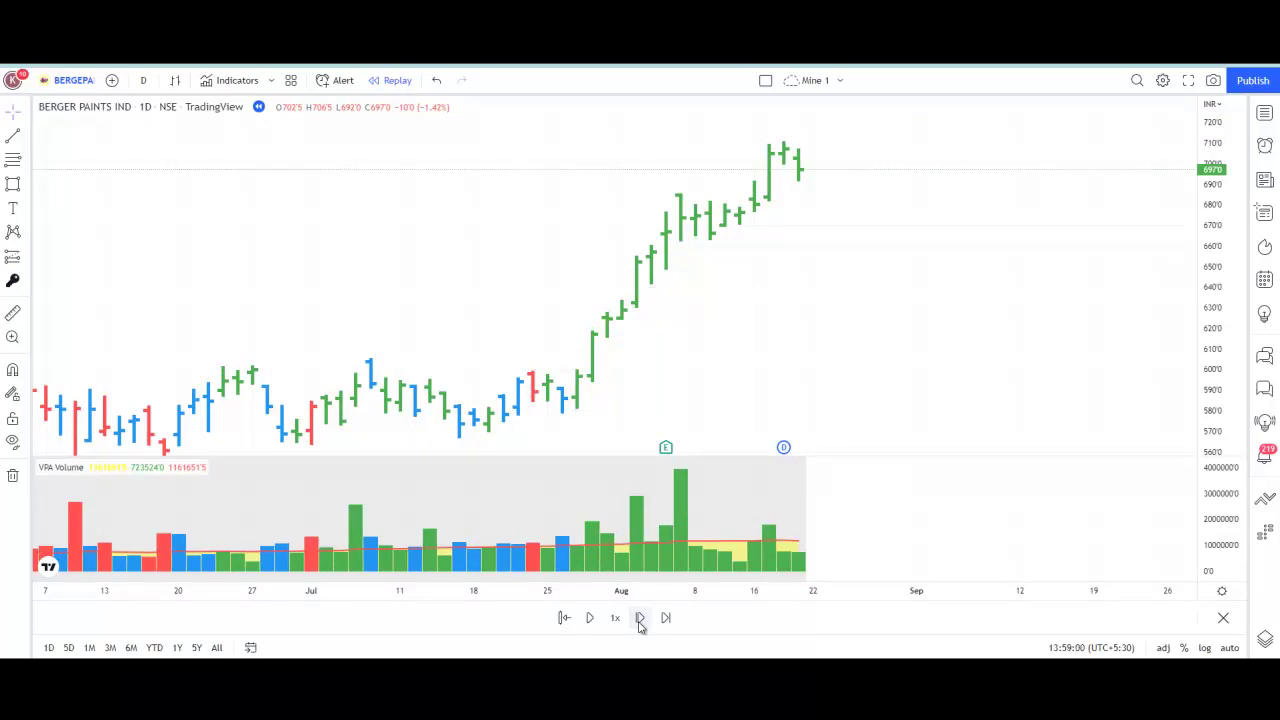
pyautogui.click(640, 619)
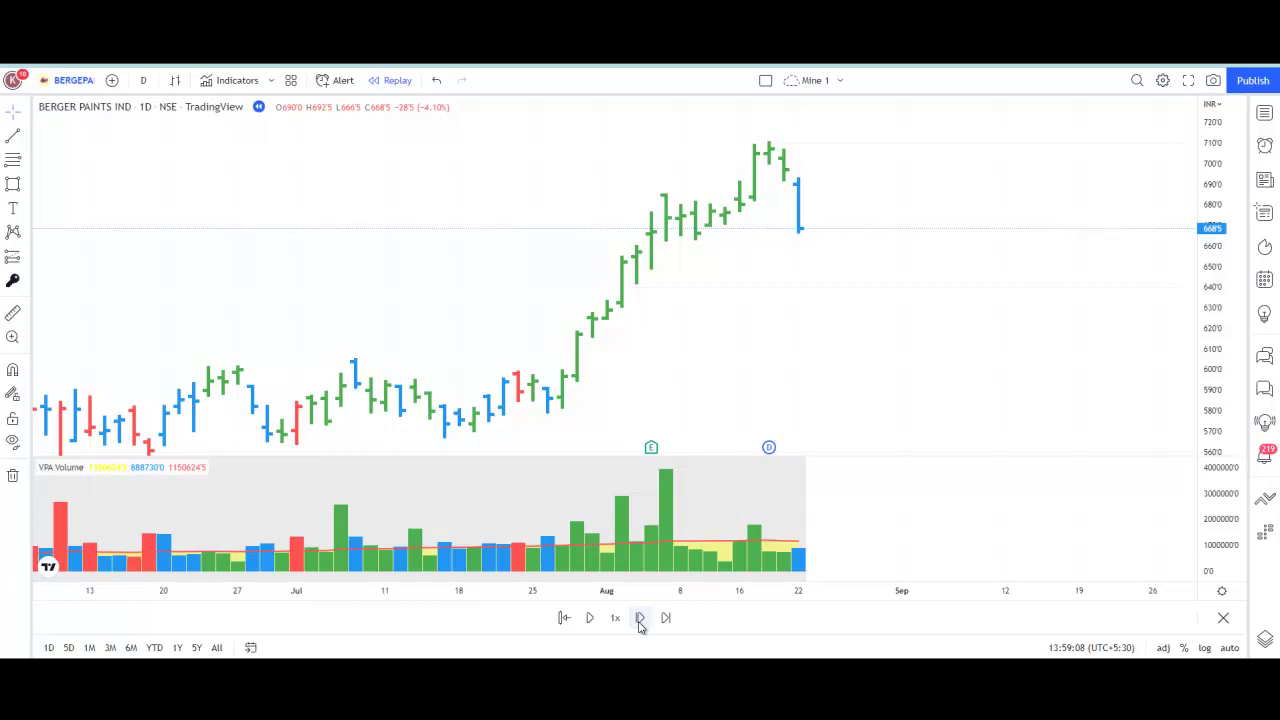
pyautogui.click(640, 619)
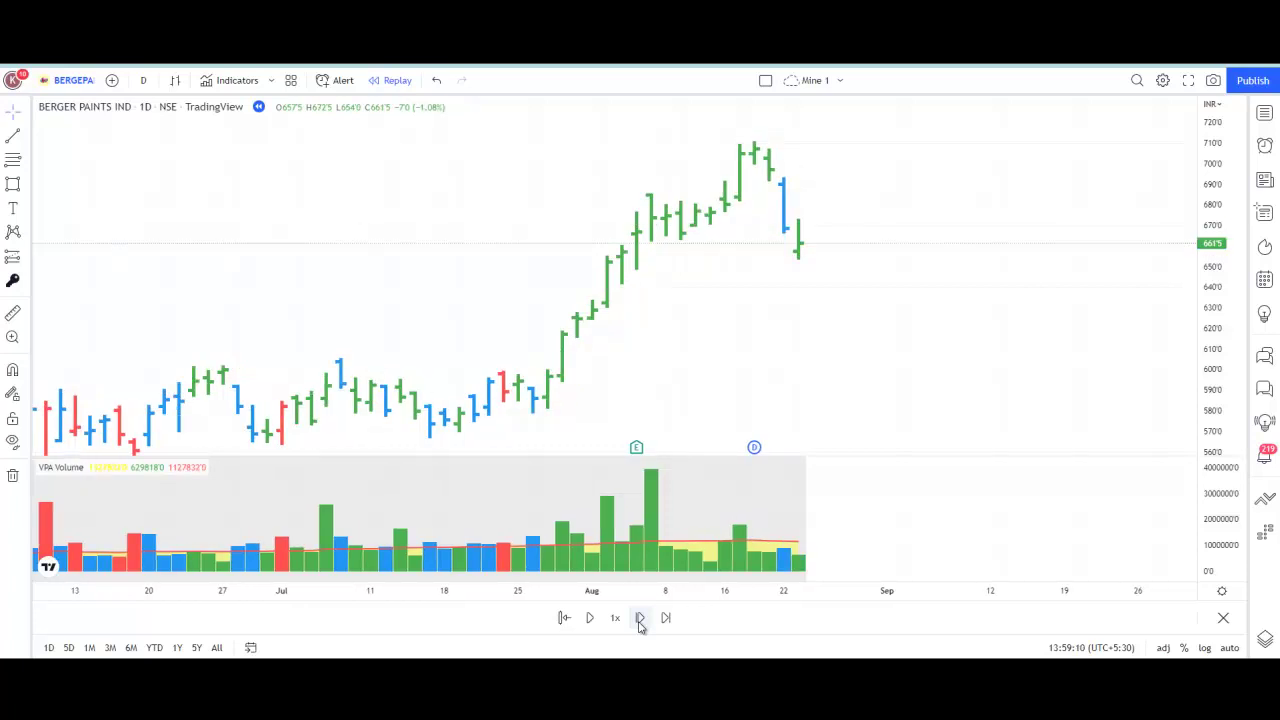
# Continue the replay bar by bar through 6 September 2022
pyautogui.click(640, 619)
pyautogui.click(640, 619)
pyautogui.click(640, 619)
pyautogui.click(640, 619)
pyautogui.click(640, 619)
pyautogui.click(640, 619)
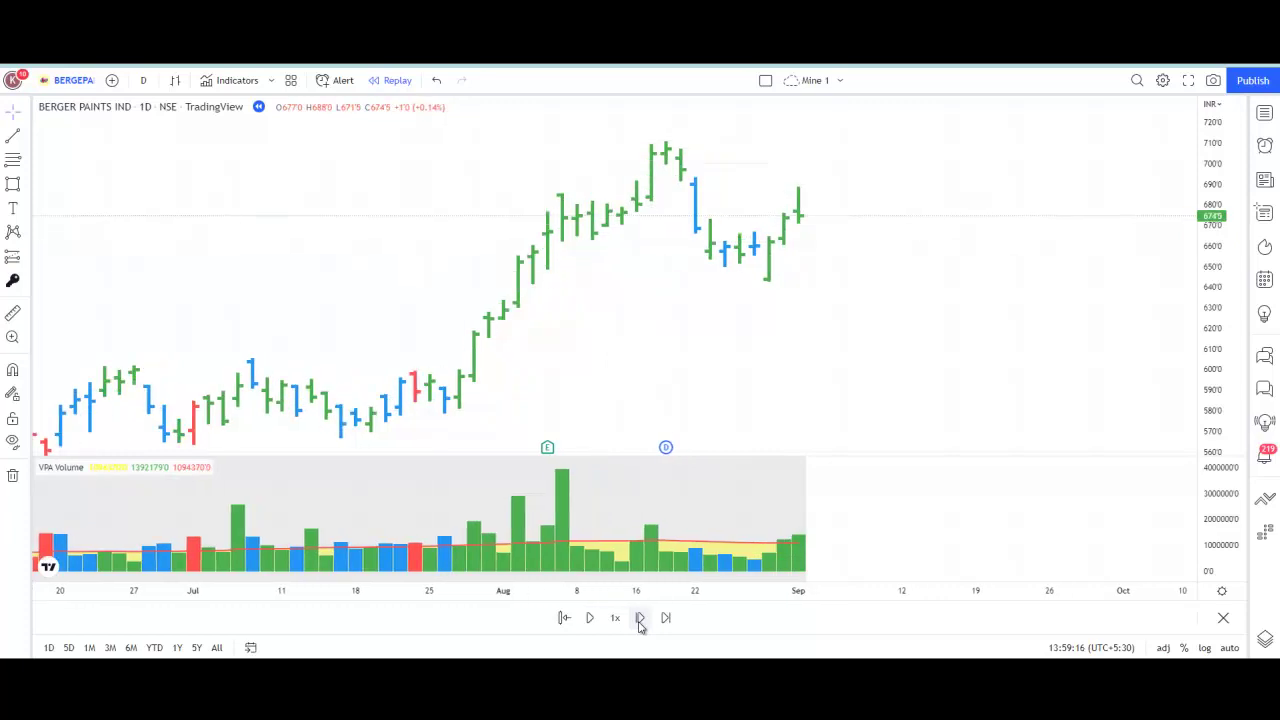
pyautogui.click(640, 619)
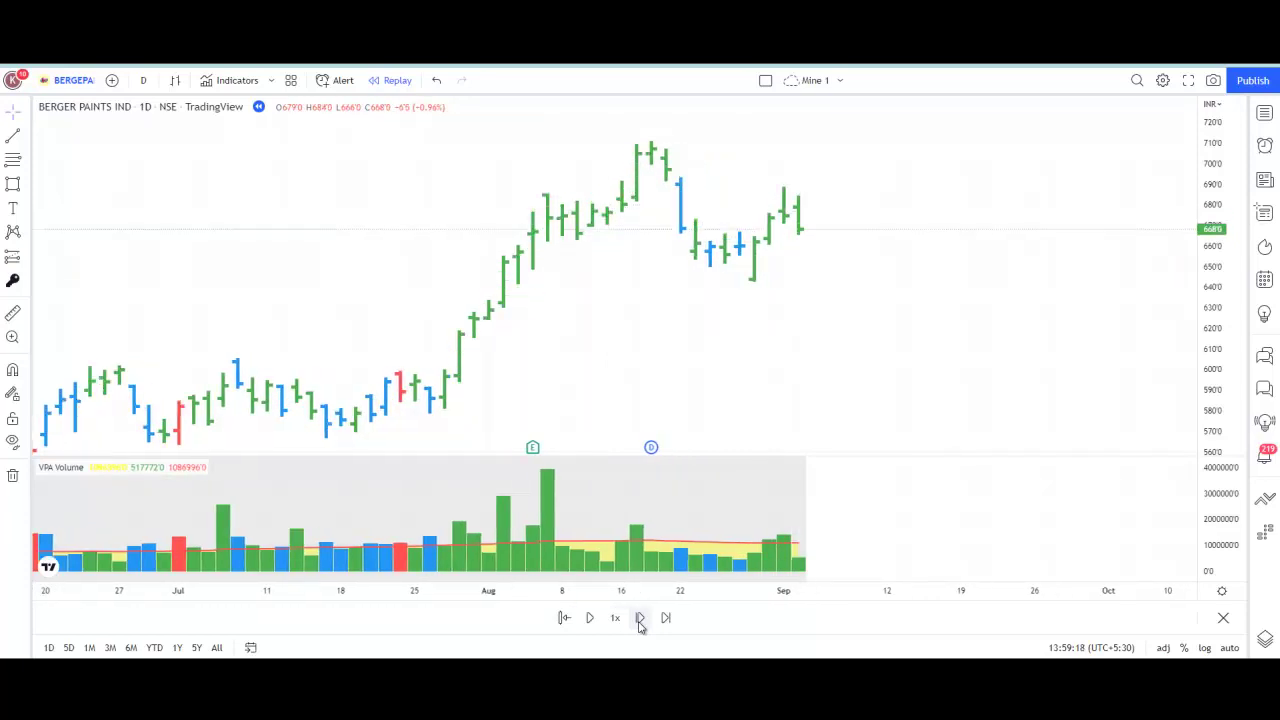
pyautogui.click(640, 619)
pyautogui.click(640, 619)
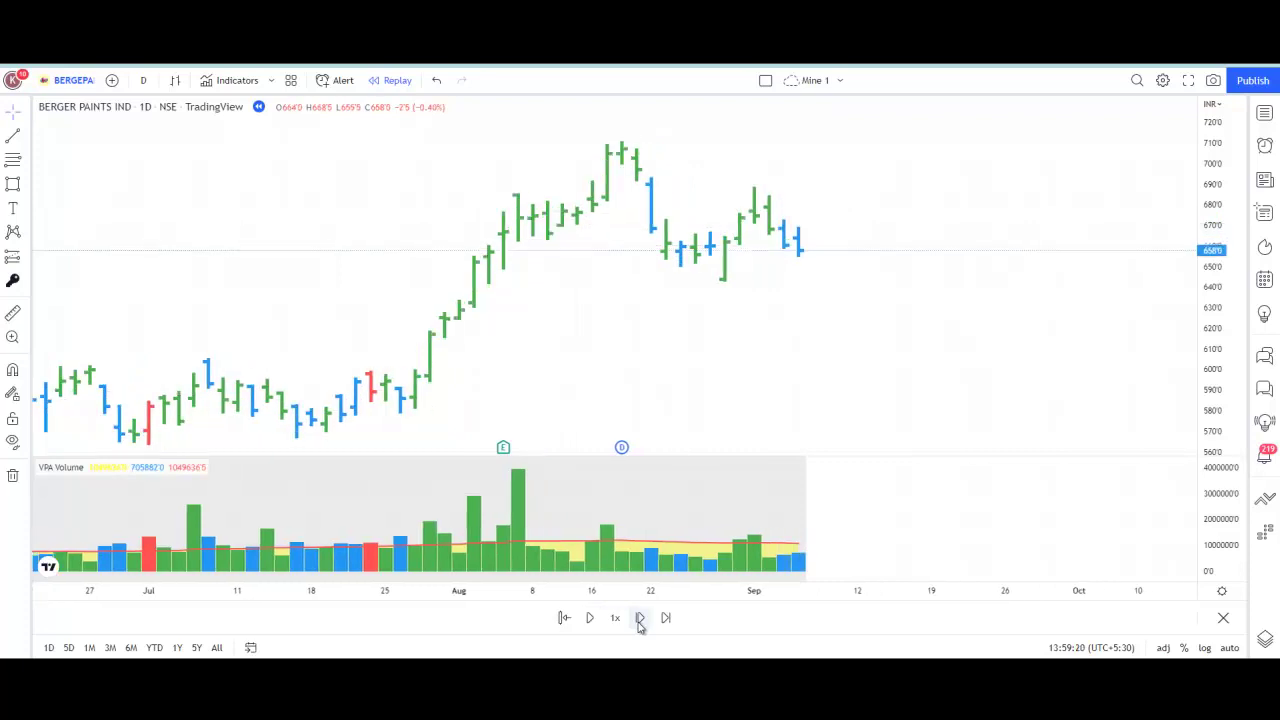
# Advance the replay eleven more daily bars through 21 September 2022
pyautogui.click(640, 619)
pyautogui.click(640, 619)
pyautogui.click(640, 619)
pyautogui.click(640, 619)
pyautogui.click(640, 619)
pyautogui.click(640, 619)
pyautogui.click(640, 619)
pyautogui.click(640, 619)
pyautogui.click(640, 619)
pyautogui.click(640, 619)
pyautogui.click(640, 619)
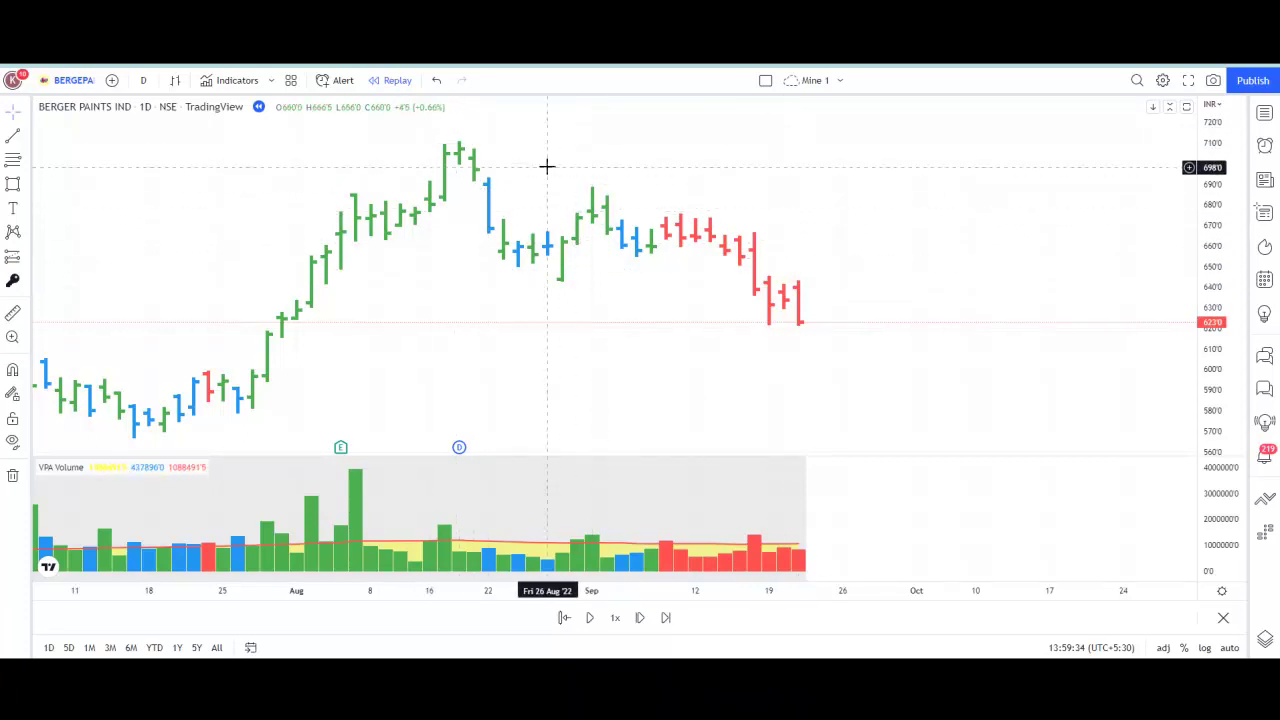
# Add the favorite indicator VPA - 5.0 to the Berger Paints chart
pyautogui.moveTo(583, 168); pyautogui.dragTo(763, 211)
pyautogui.moveTo(614, 249); pyautogui.dragTo(604, 217)
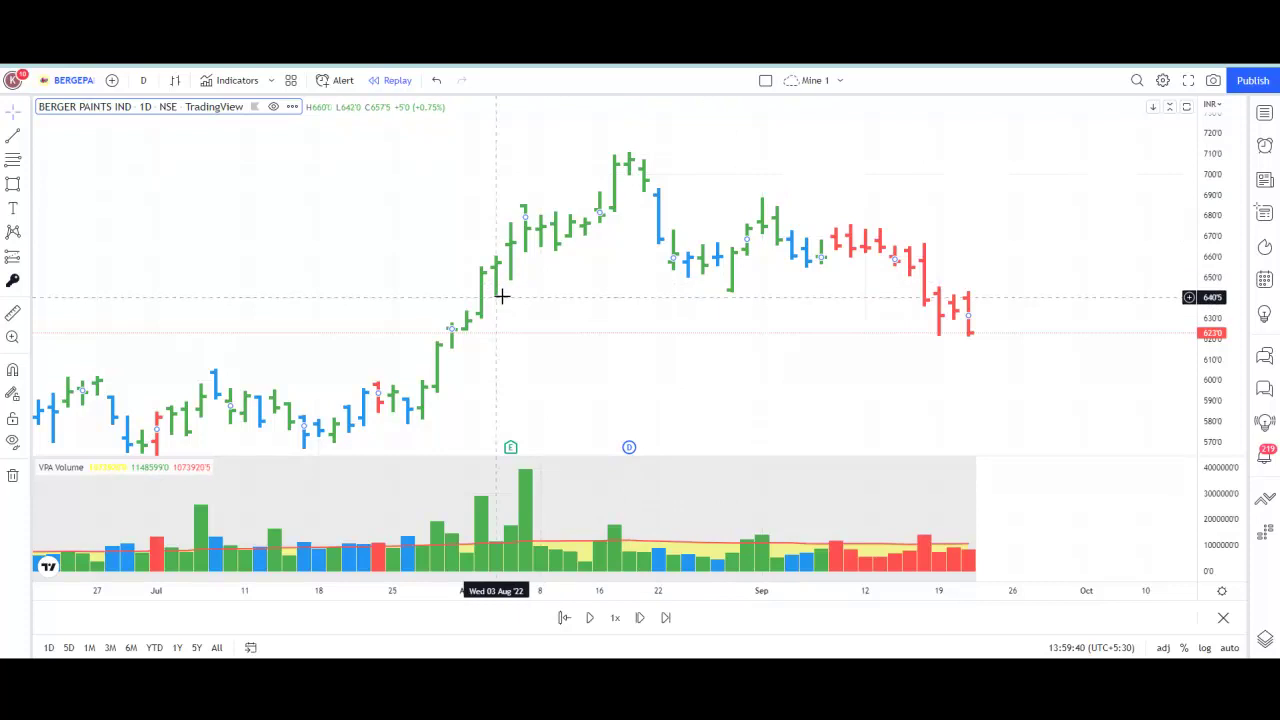
pyautogui.click(624, 300)
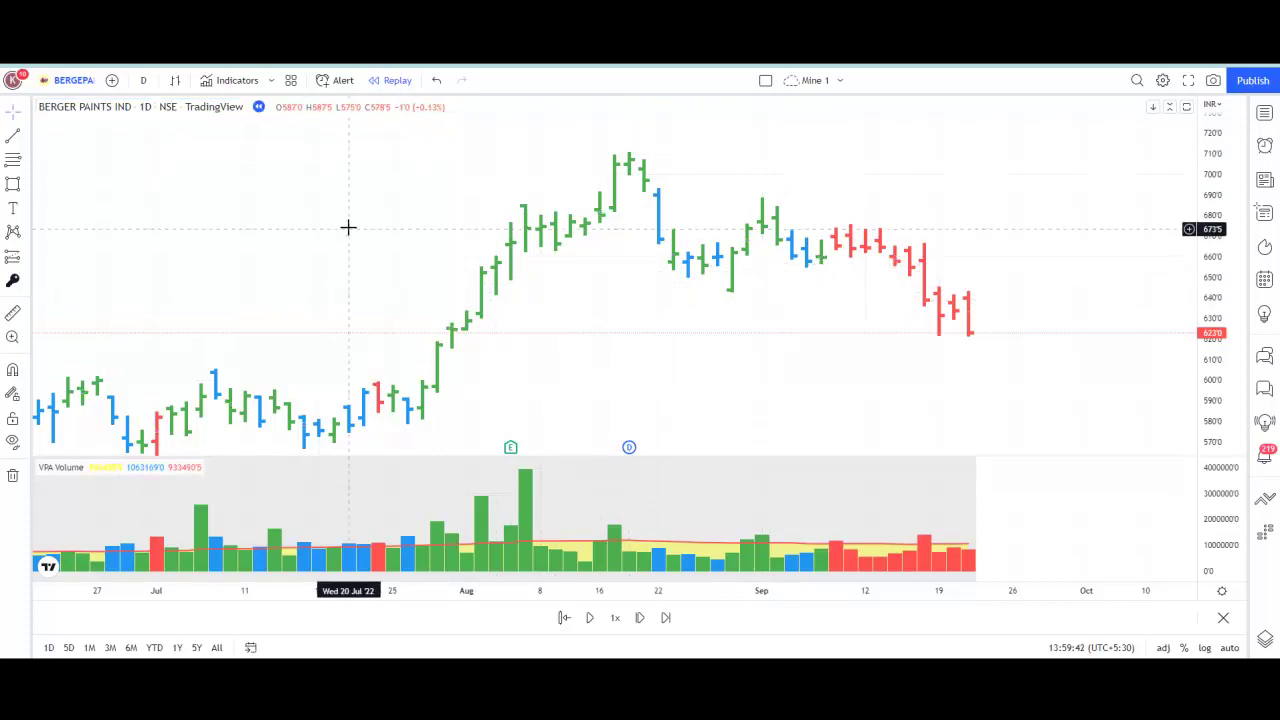
pyautogui.click(271, 80)
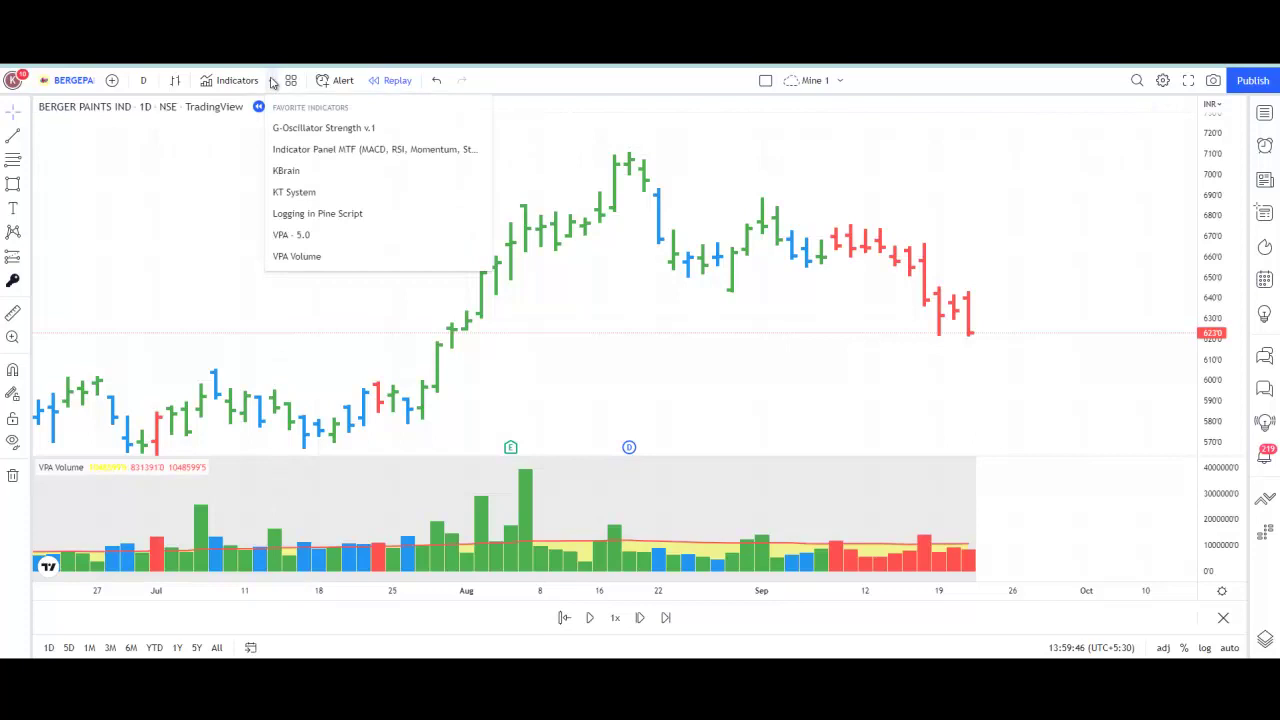
pyautogui.click(300, 236)
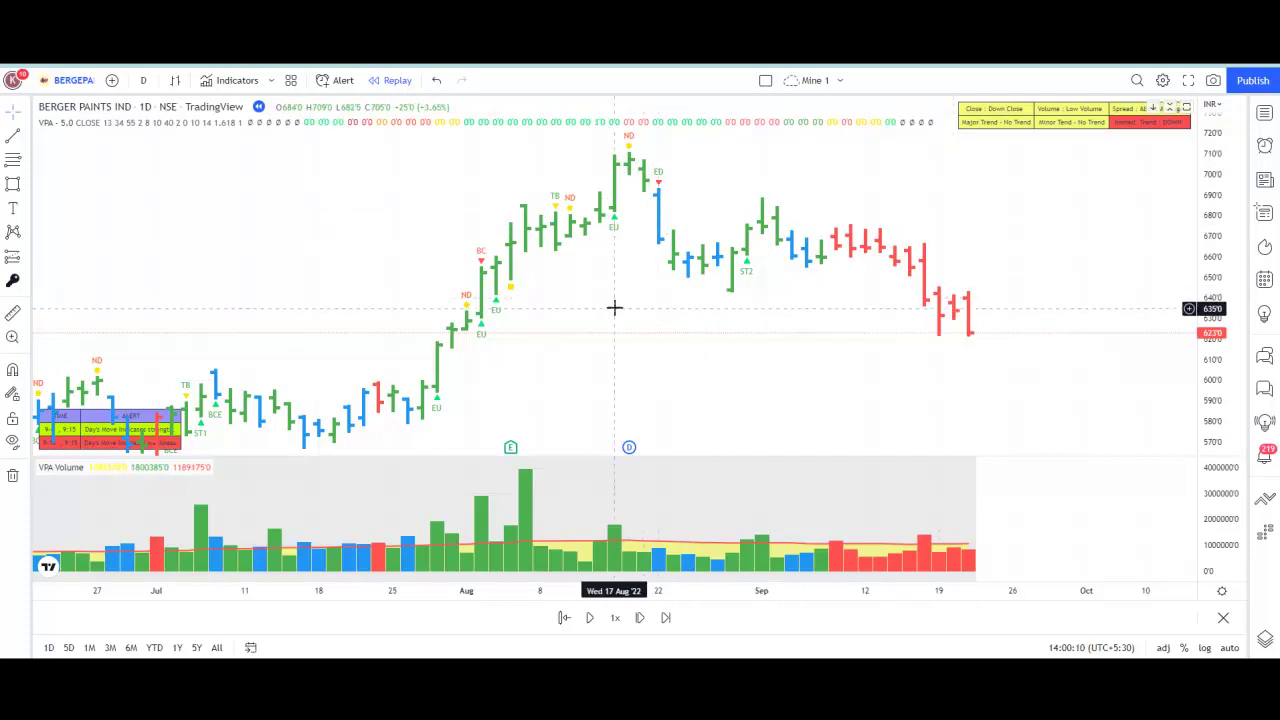
# Draw a rectangle over the April highs, extending to 8 September 2022 and covering prices from about 704'5 to 743'5
pyautogui.moveTo(631, 306); pyautogui.dragTo(647, 306)
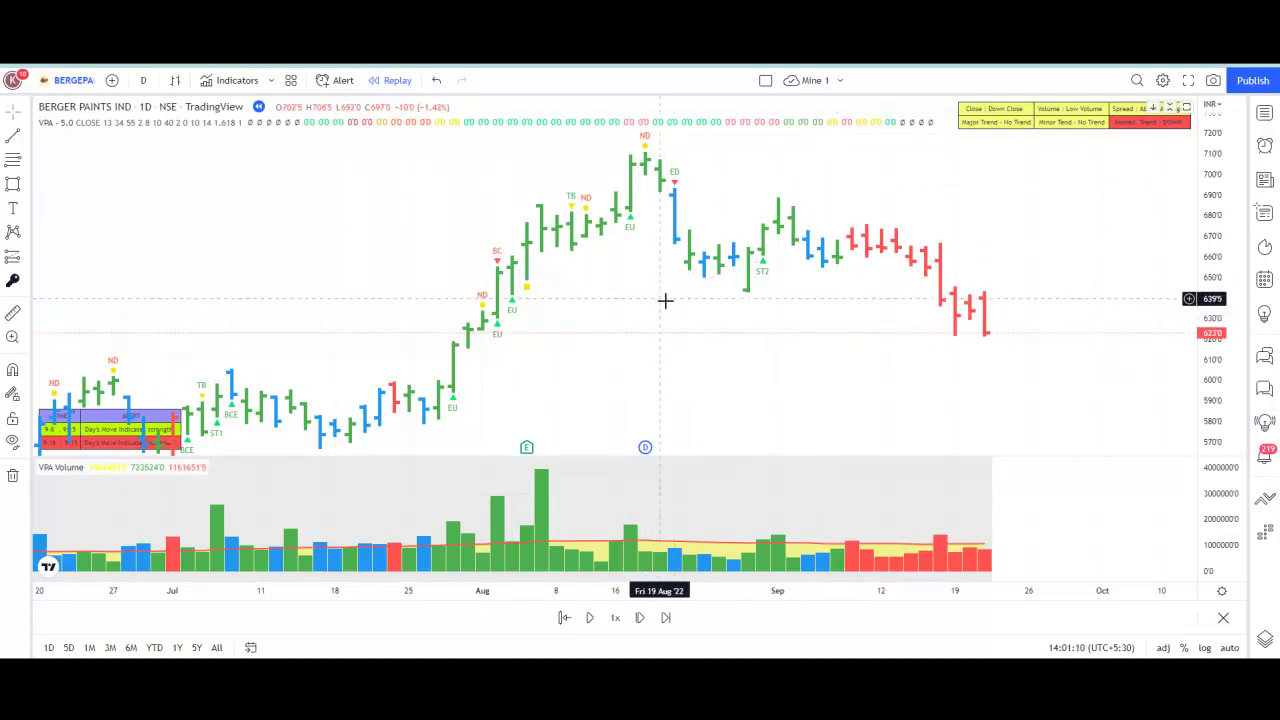
pyautogui.moveTo(652, 297); pyautogui.dragTo(740, 326)
pyautogui.scroll(-2, 639, 262)
pyautogui.scroll(-3, 639, 259)
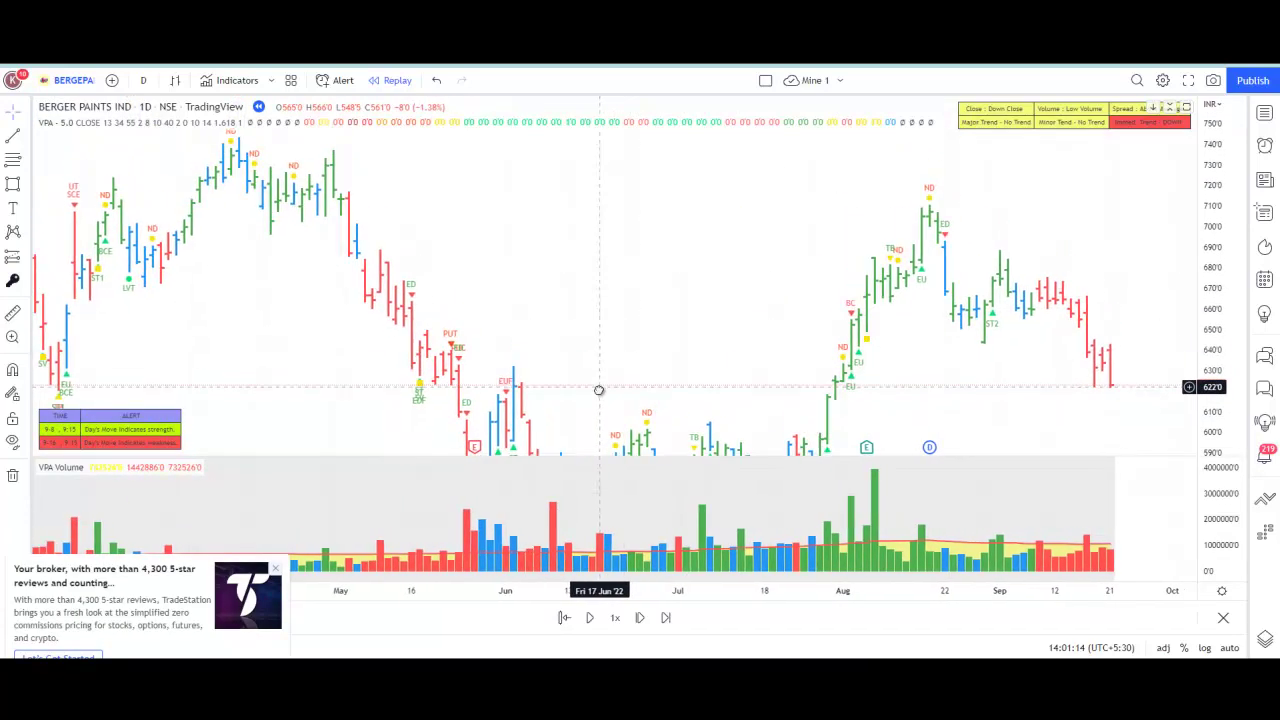
pyautogui.moveTo(680, 280); pyautogui.dragTo(620, 274)
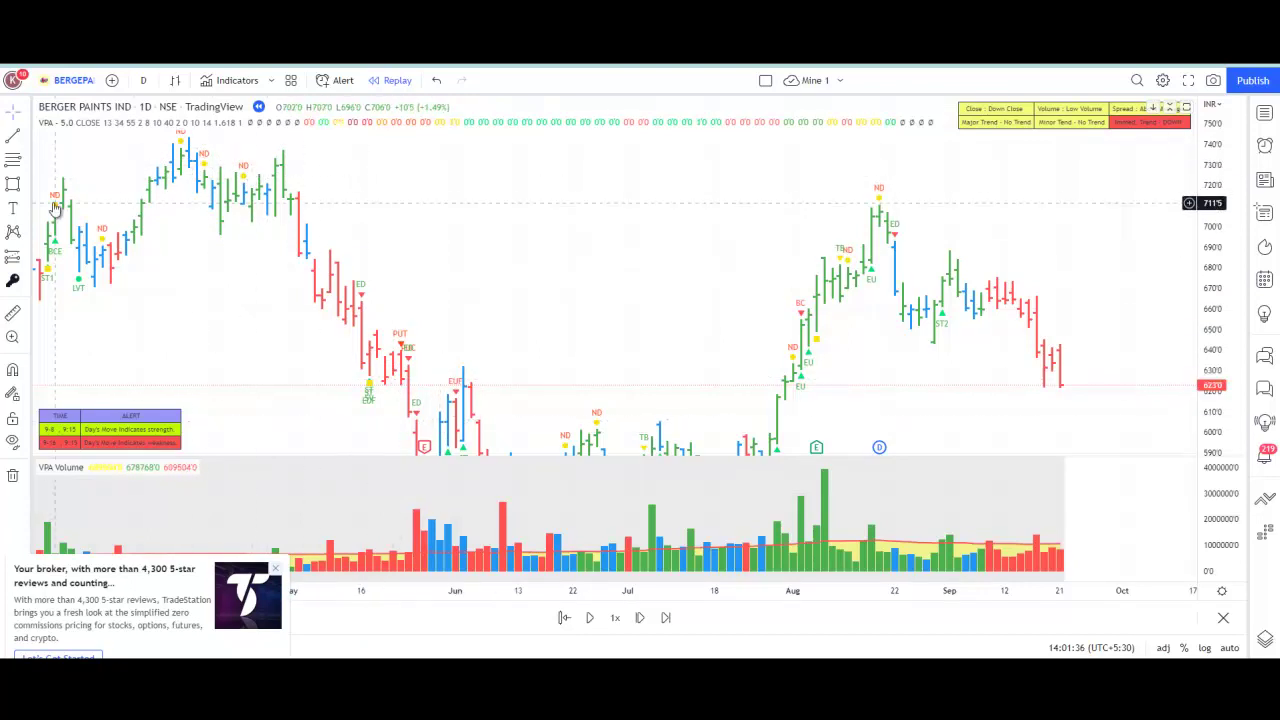
pyautogui.click(12, 185)
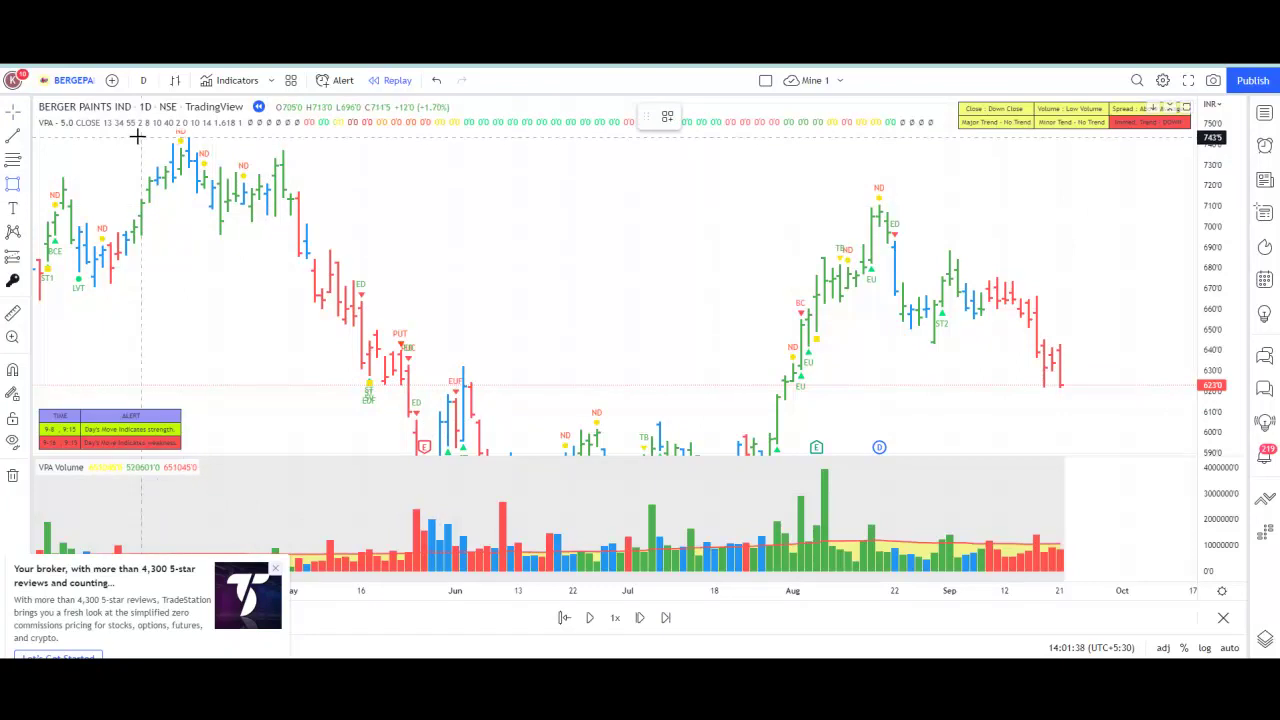
pyautogui.moveTo(135, 136); pyautogui.dragTo(989, 217)
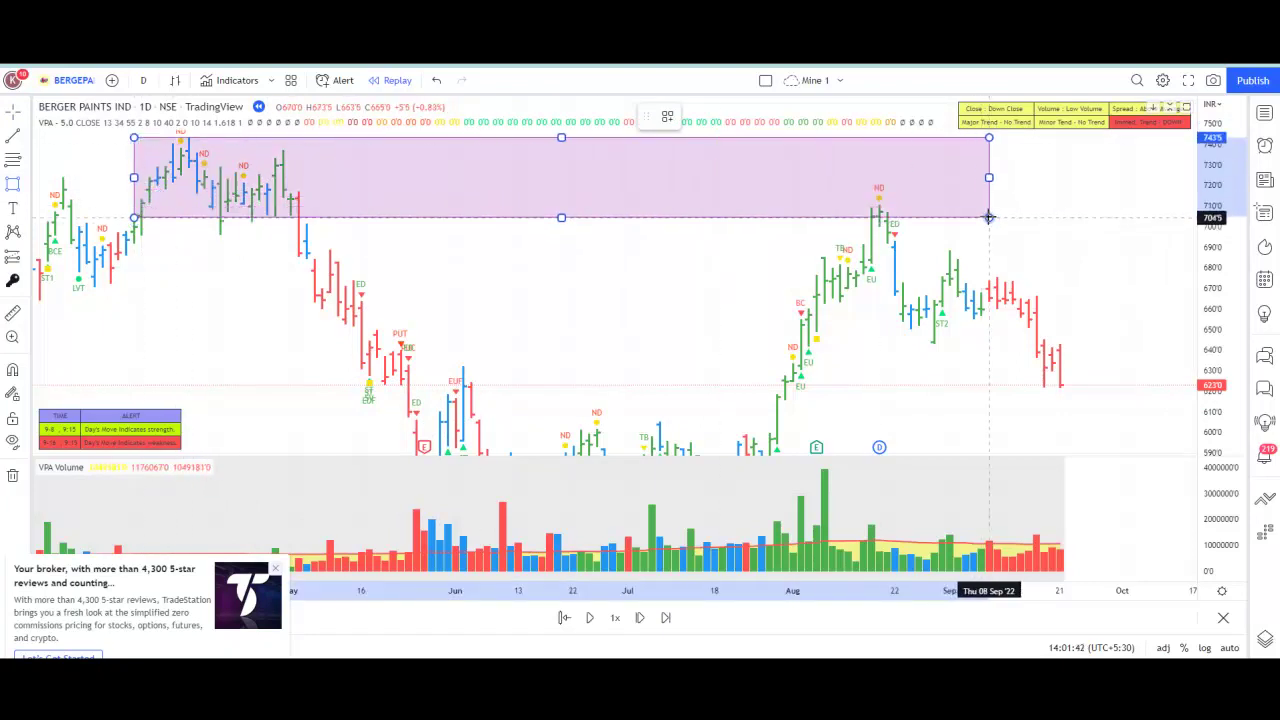
pyautogui.click(1050, 232)
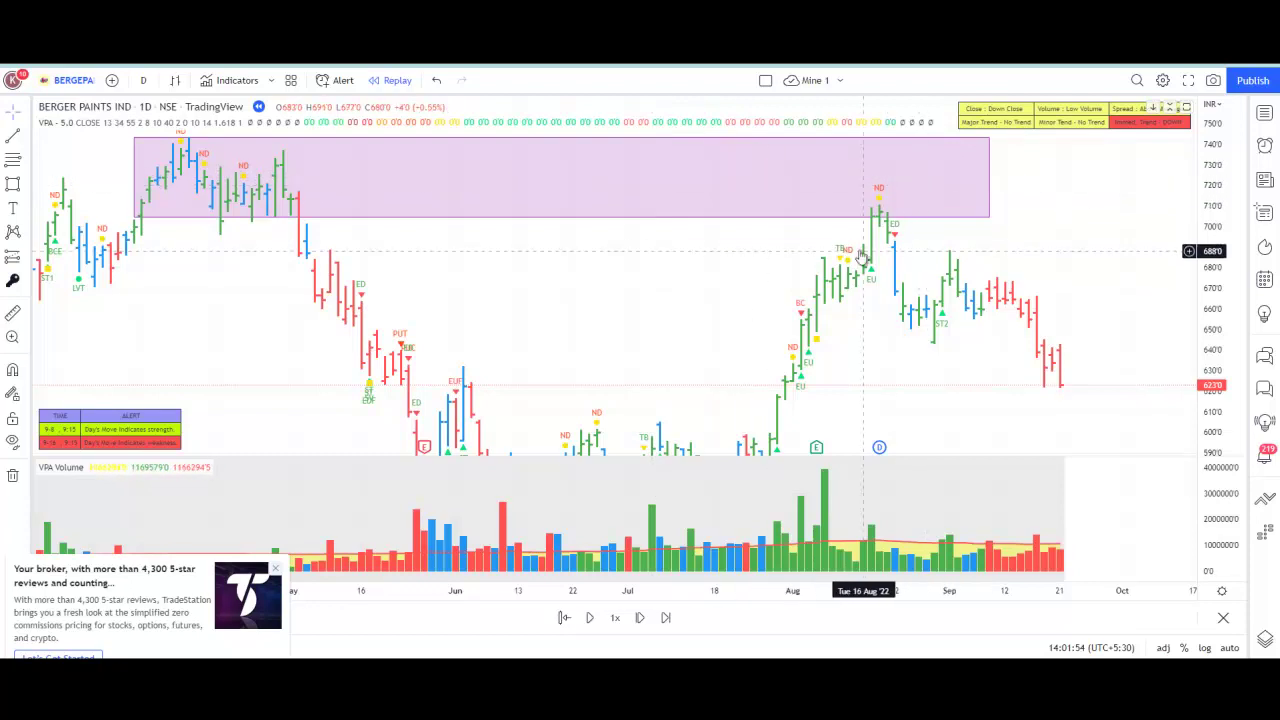
# Examine the VPA signals, volume and price moves between the lower consolidation rectangle and the upper resistance rectangle
pyautogui.moveTo(769, 183); pyautogui.dragTo(632, 160)
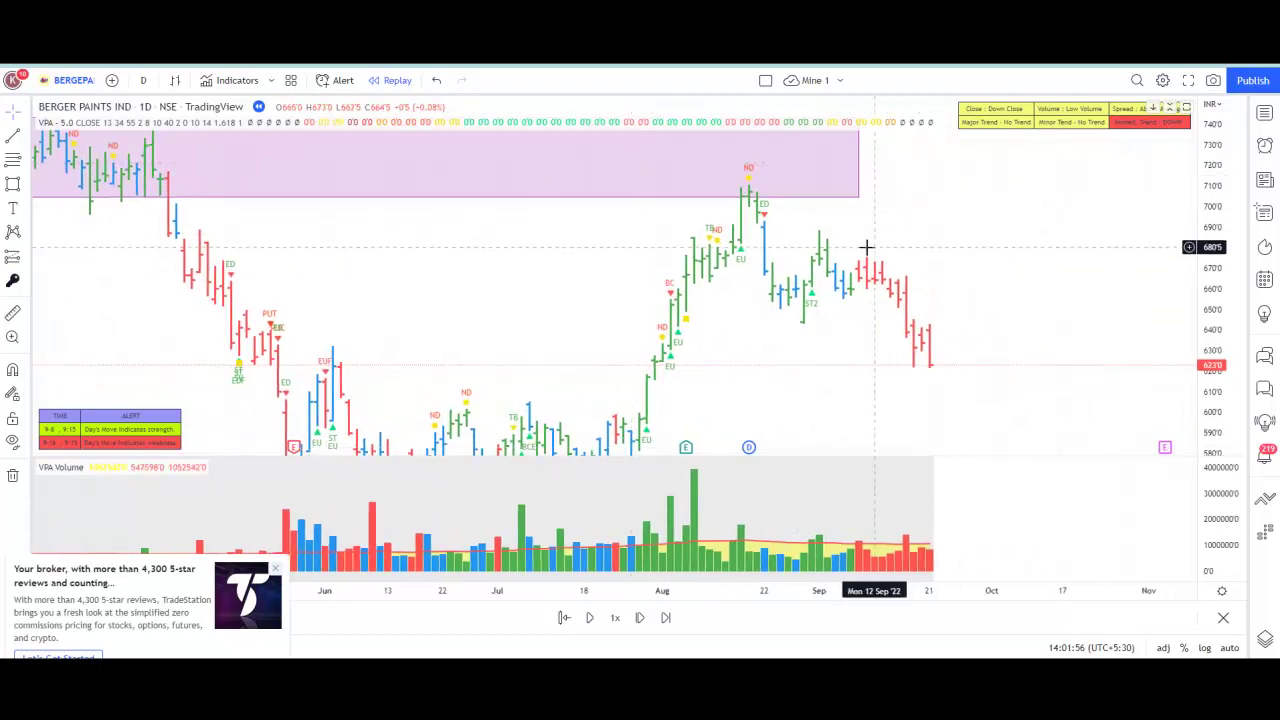
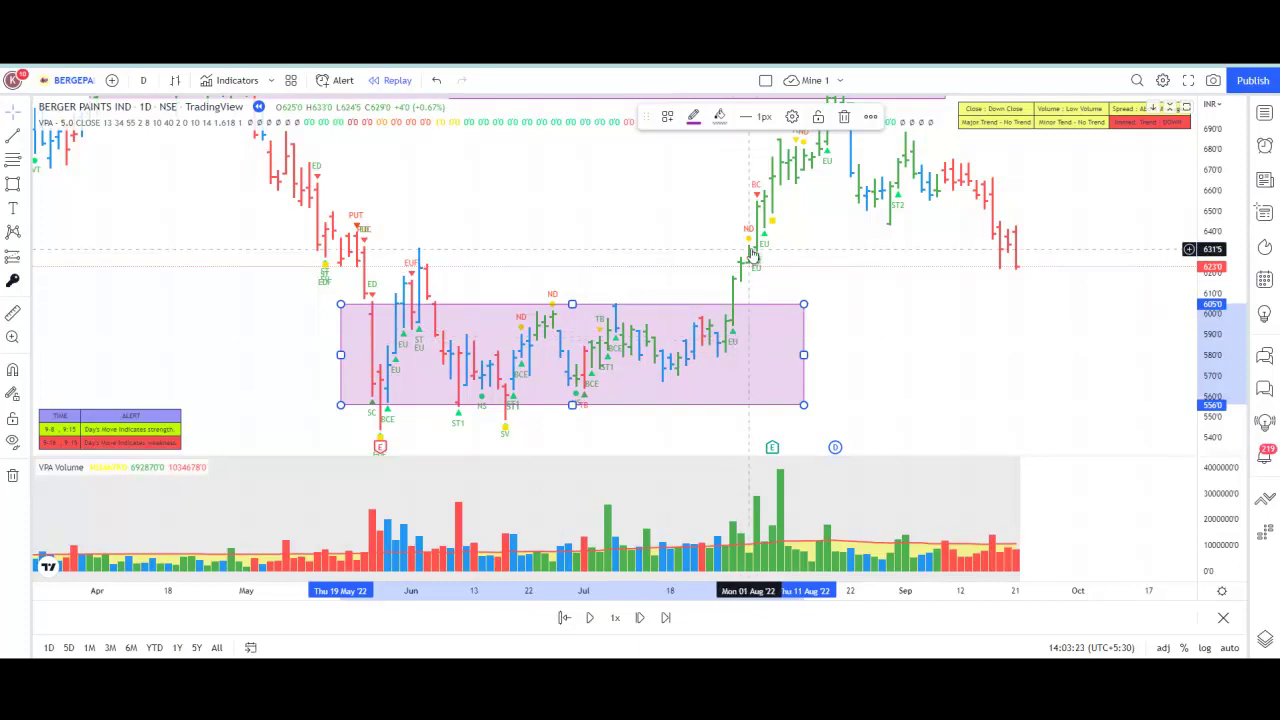
pyautogui.moveTo(943, 314); pyautogui.dragTo(930, 349)
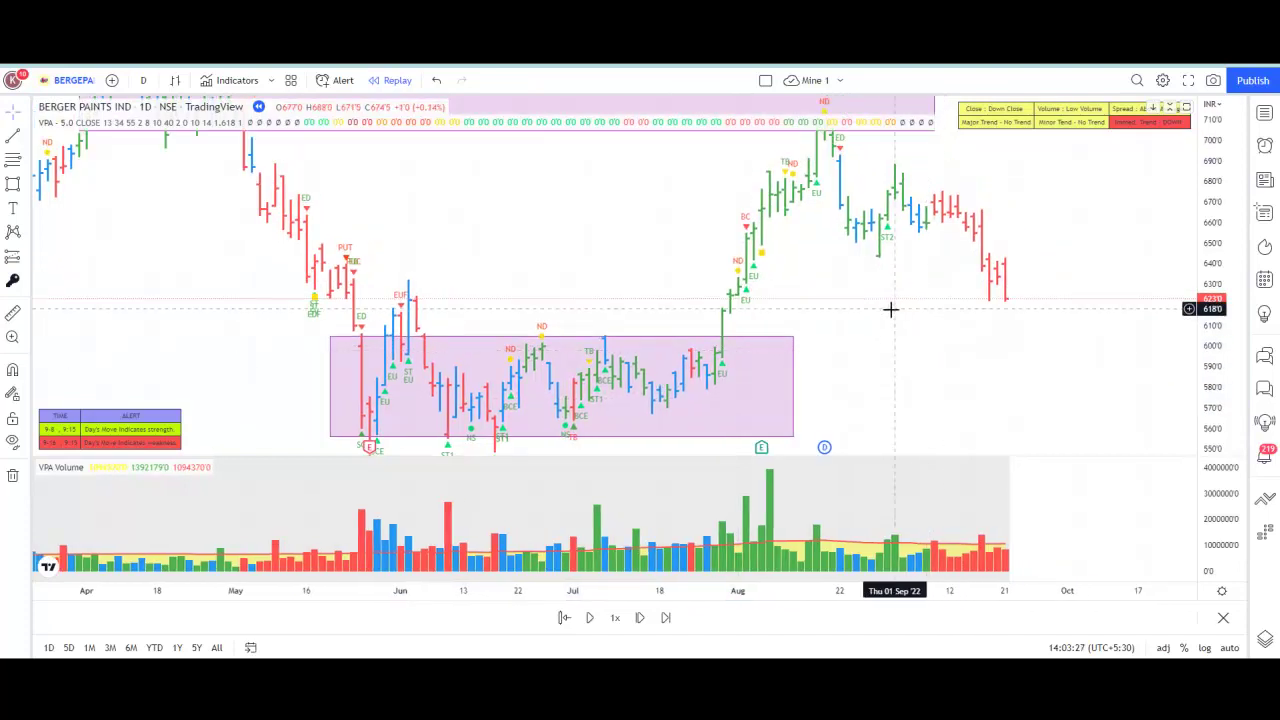
pyautogui.moveTo(891, 311); pyautogui.dragTo(871, 337)
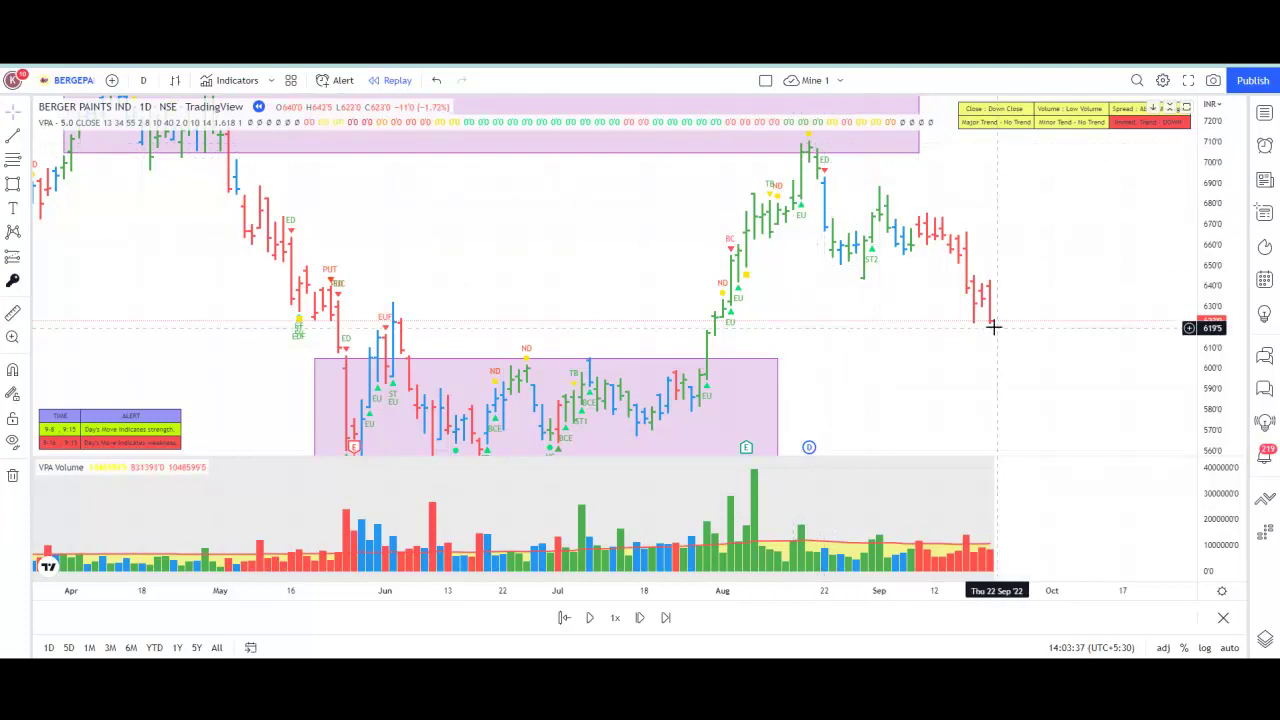
pyautogui.moveTo(596, 332); pyautogui.dragTo(646, 234)
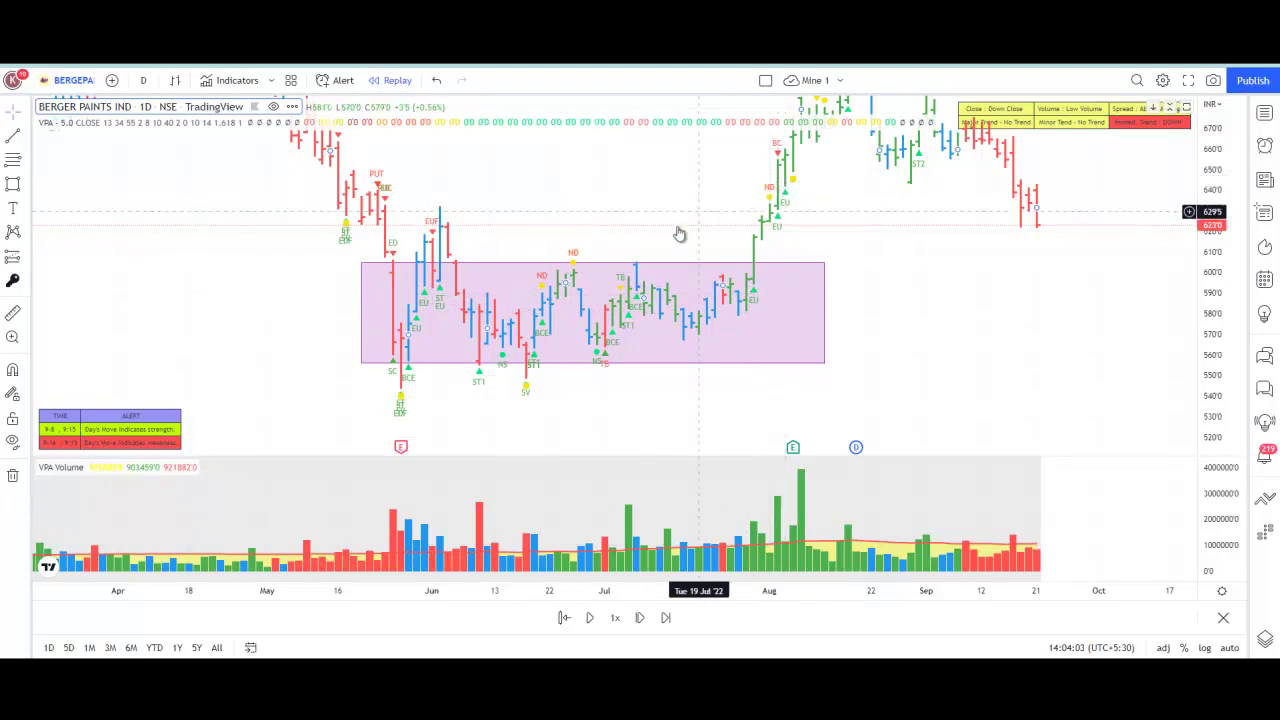
pyautogui.moveTo(534, 223); pyautogui.dragTo(533, 273)
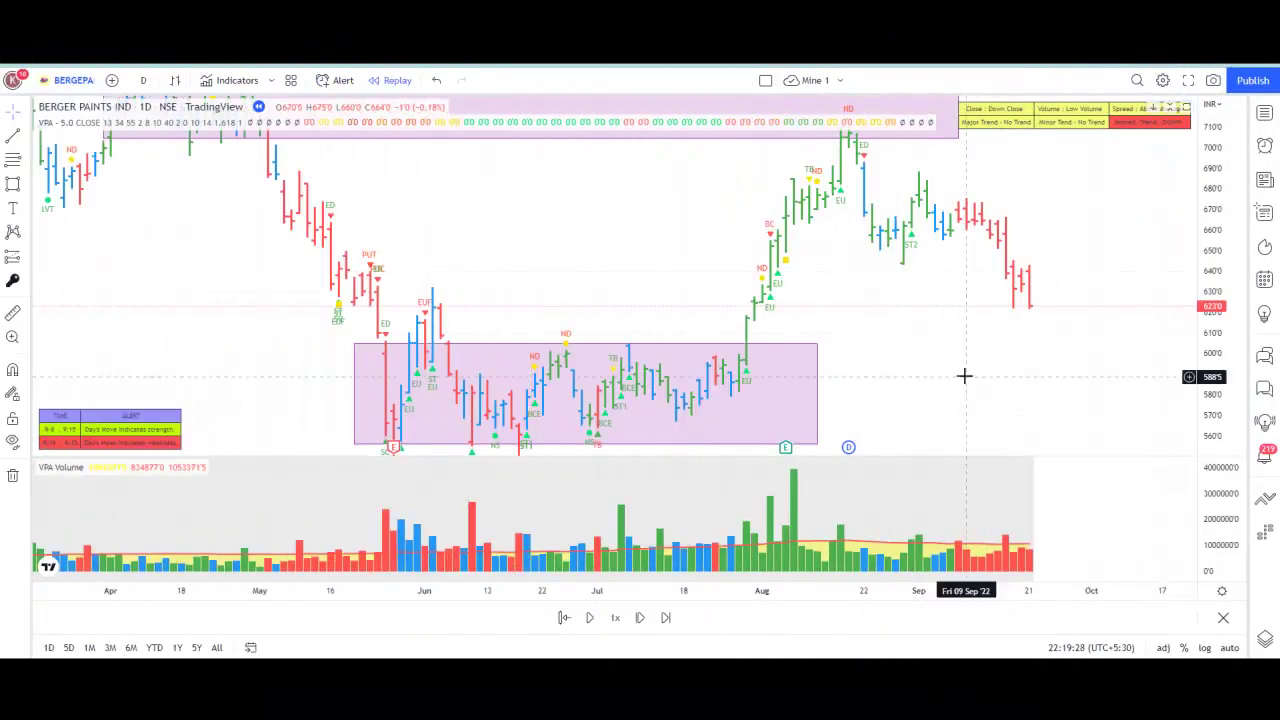
pyautogui.moveTo(978, 341); pyautogui.dragTo(975, 355)
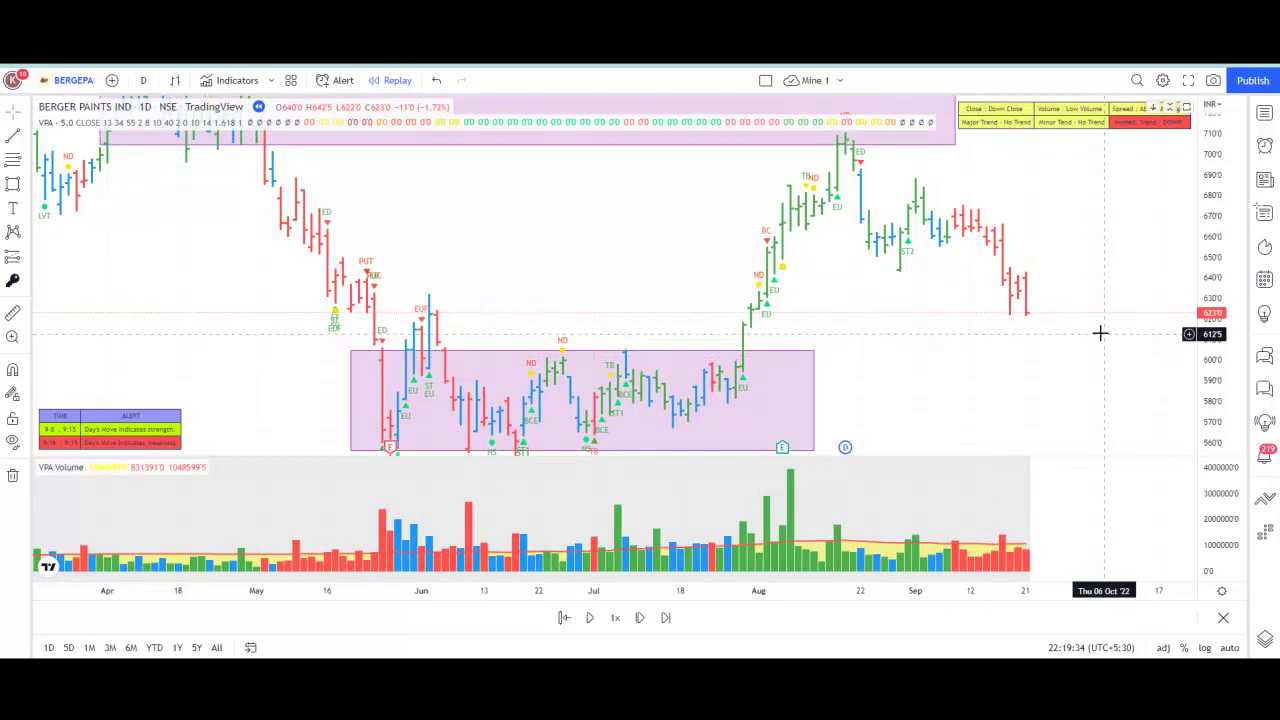
pyautogui.moveTo(1100, 333); pyautogui.dragTo(1051, 399)
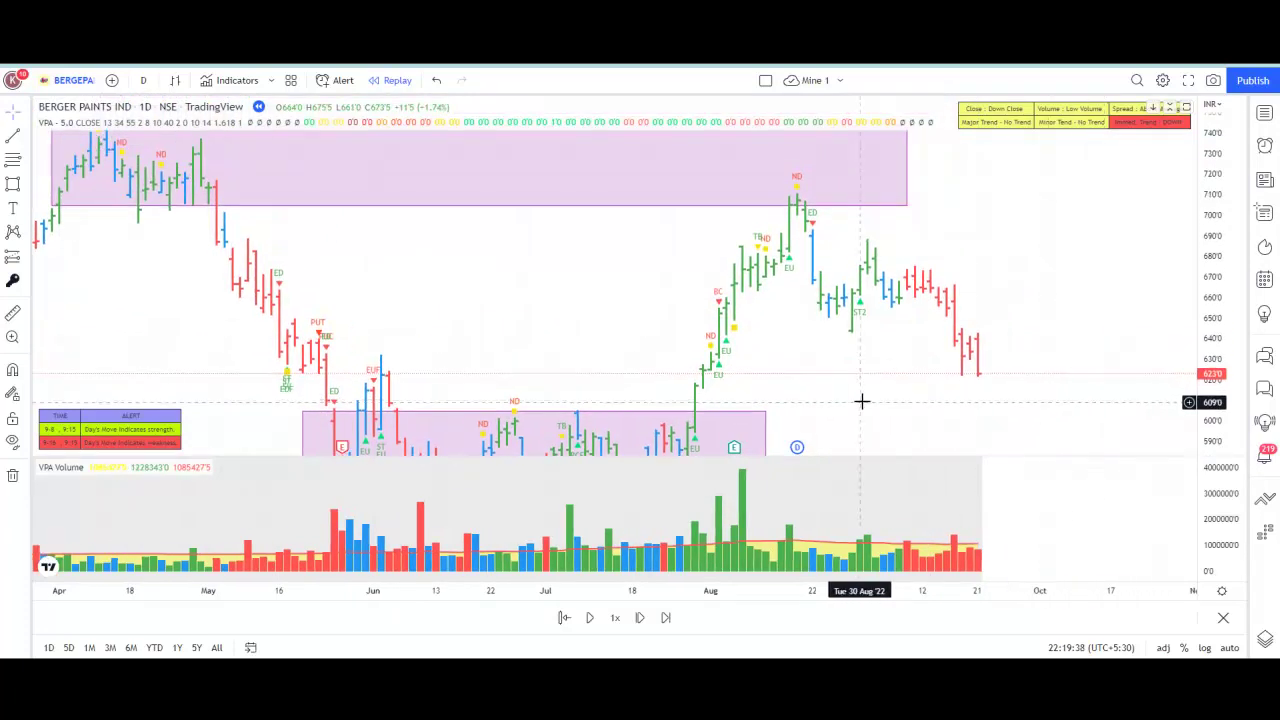
# Examine the August peak and September decline between the two rectangles, and dismiss the TradeStation advertisement
pyautogui.moveTo(806, 406); pyautogui.dragTo(884, 342)
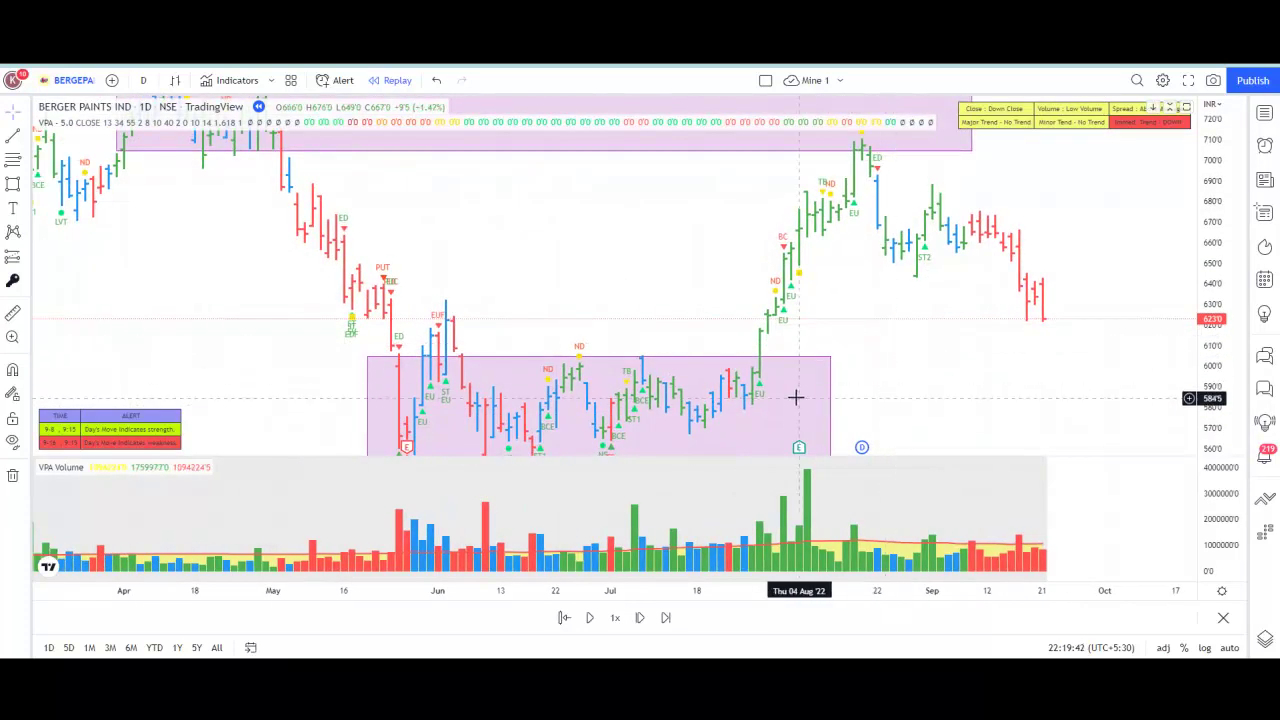
pyautogui.moveTo(869, 400); pyautogui.dragTo(881, 377)
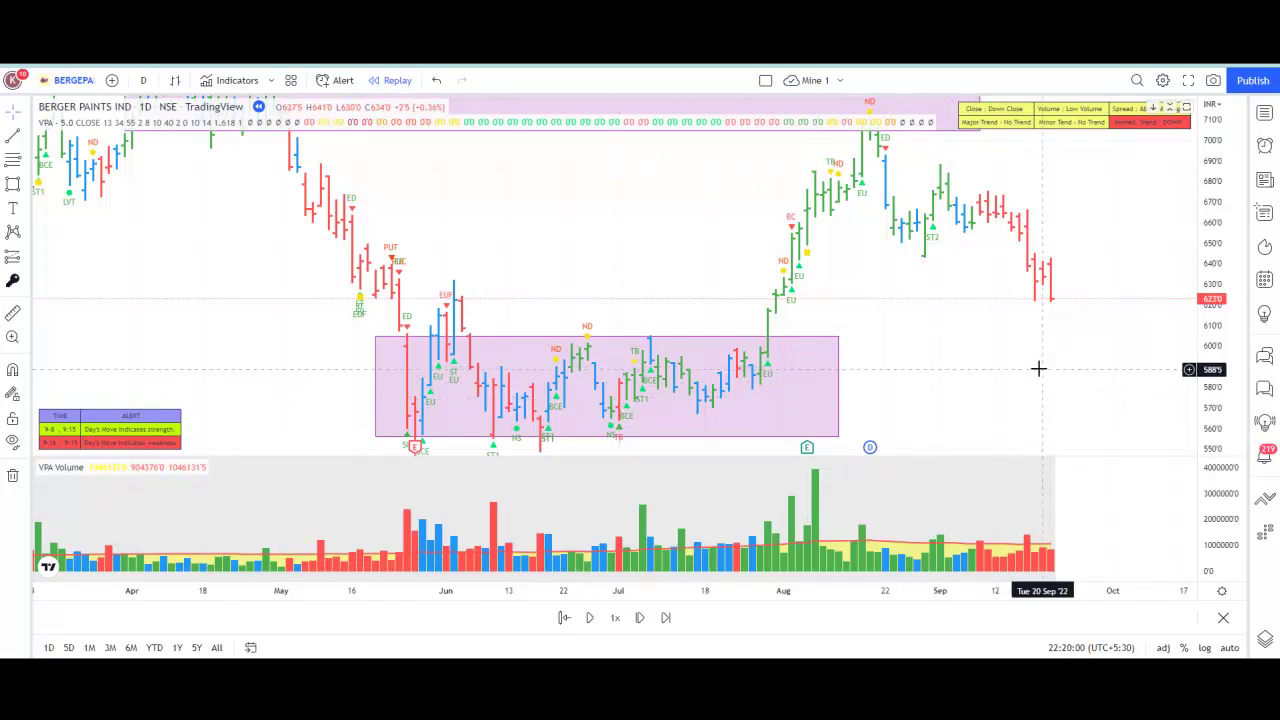
pyautogui.moveTo(1038, 369); pyautogui.dragTo(987, 403)
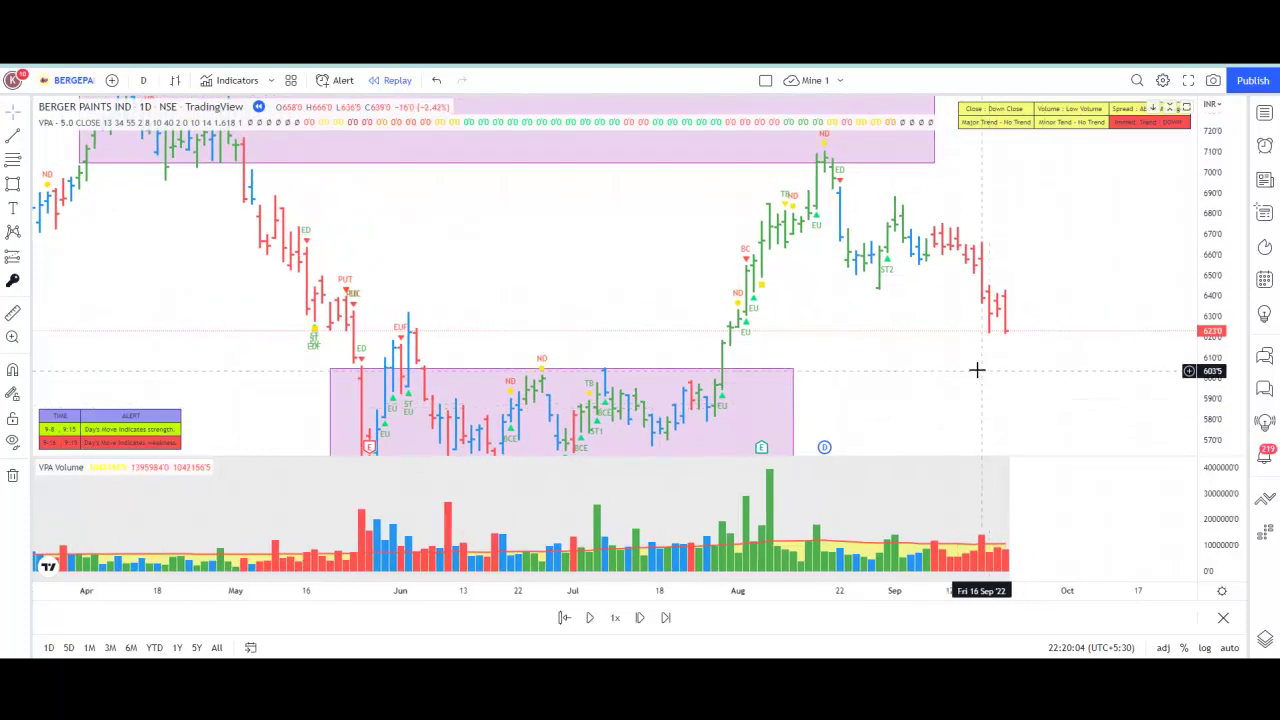
pyautogui.moveTo(968, 371); pyautogui.dragTo(926, 394)
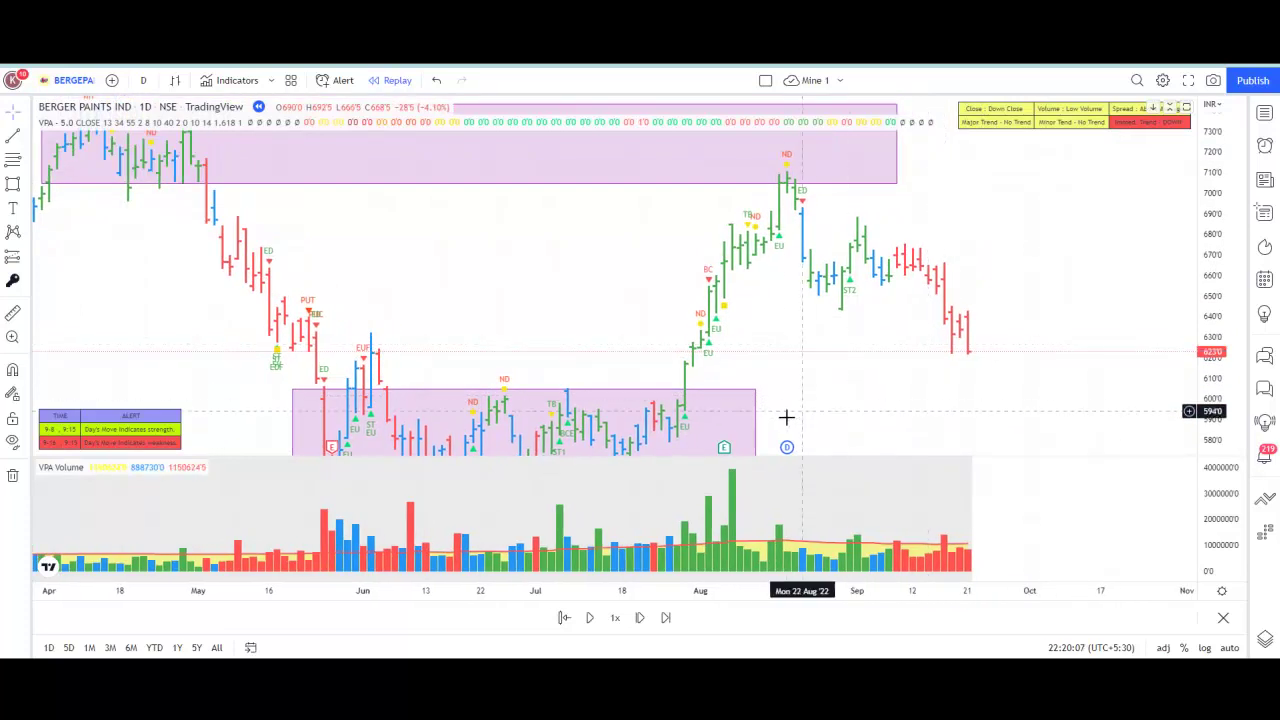
pyautogui.moveTo(886, 366); pyautogui.dragTo(889, 397)
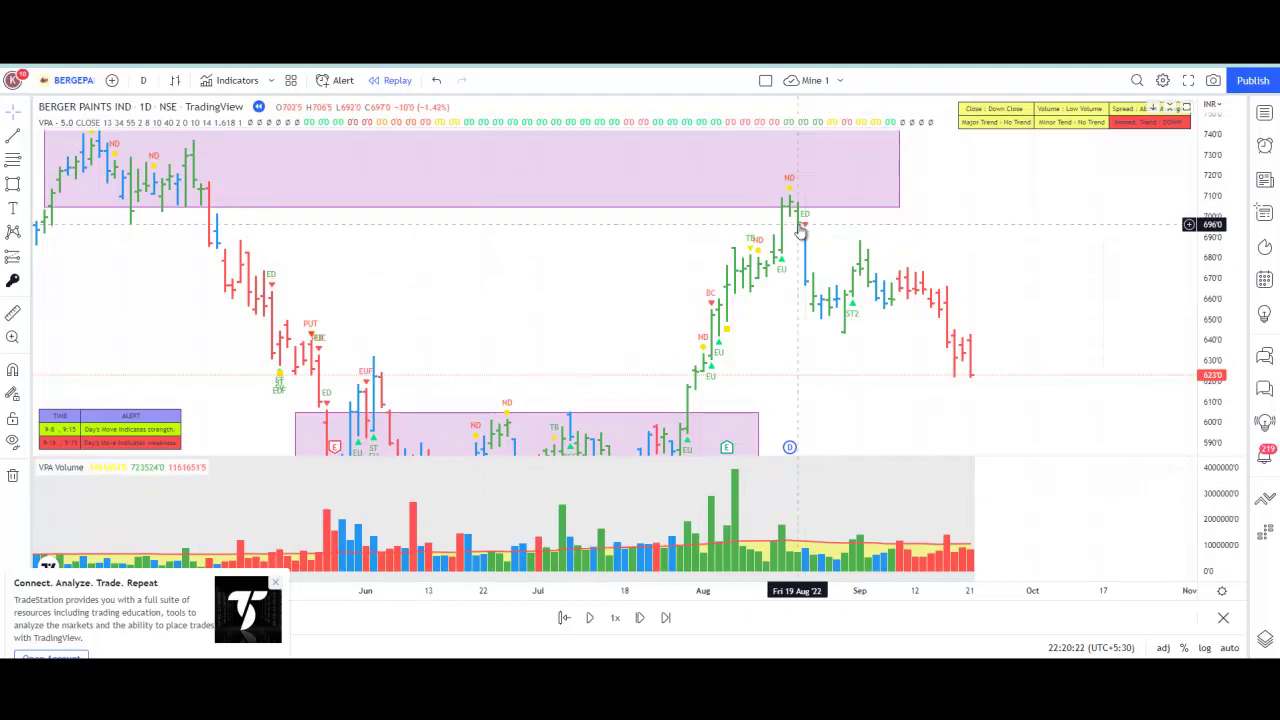
pyautogui.moveTo(205, 628)
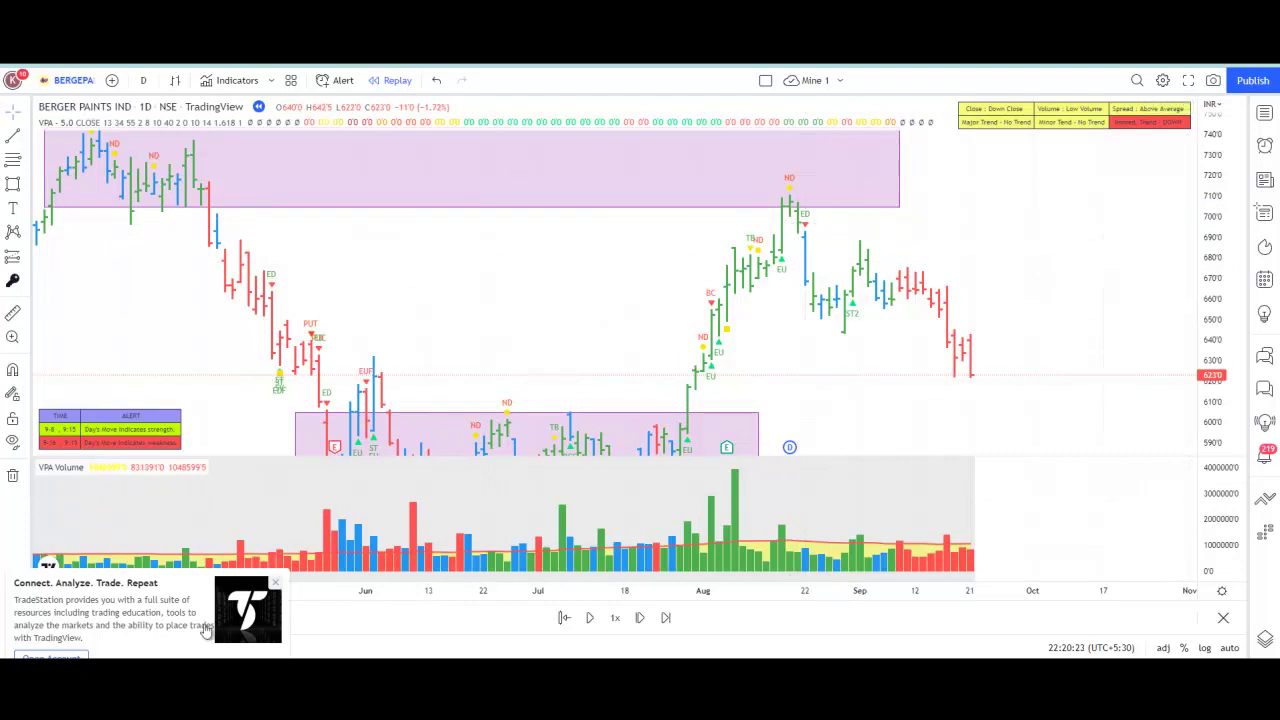
pyautogui.click(274, 584)
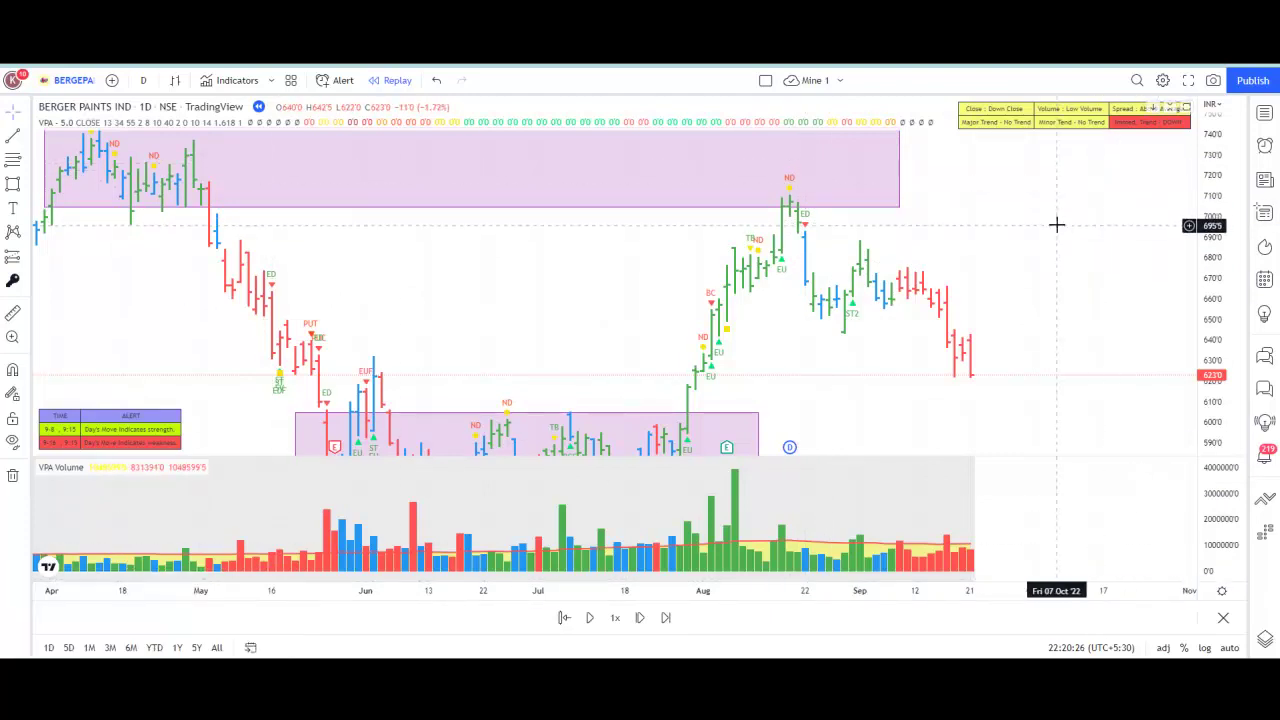
# Draw a horizontal trend line at about 682'5 from 17 August to 16 September 2022
pyautogui.hscroll(-2, 1110, 226)
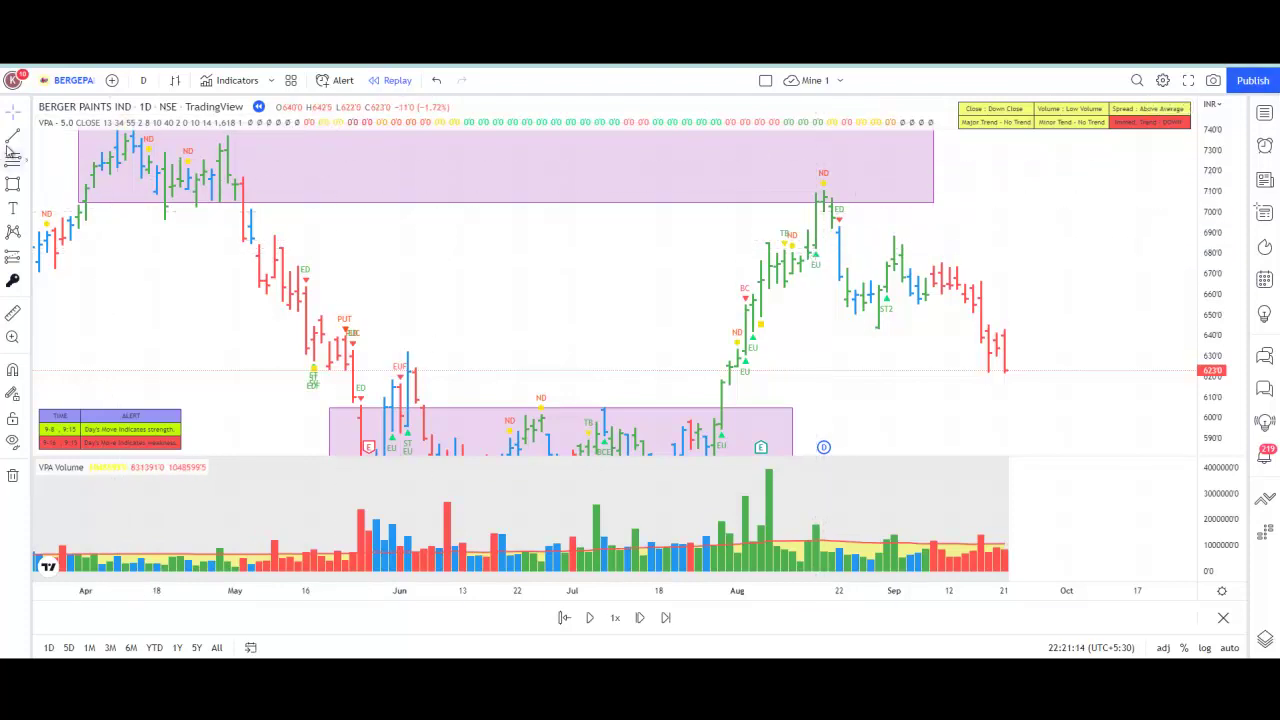
pyautogui.click(815, 248)
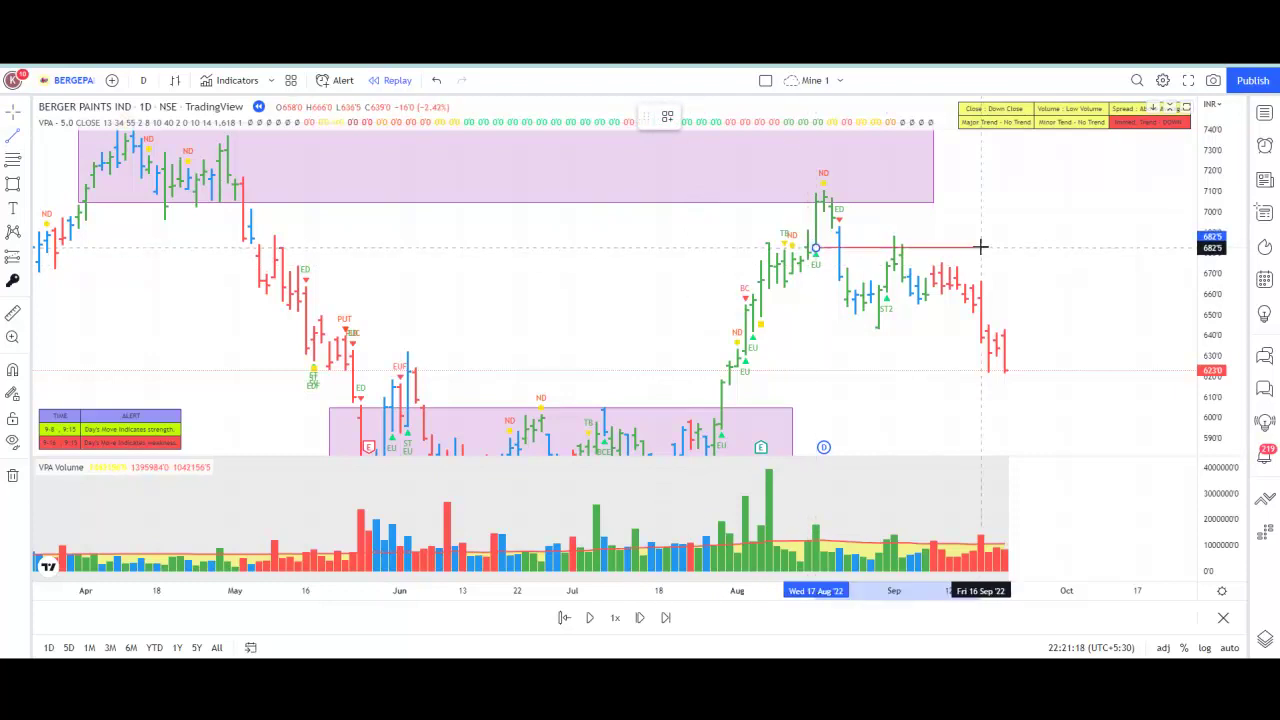
pyautogui.click(981, 247)
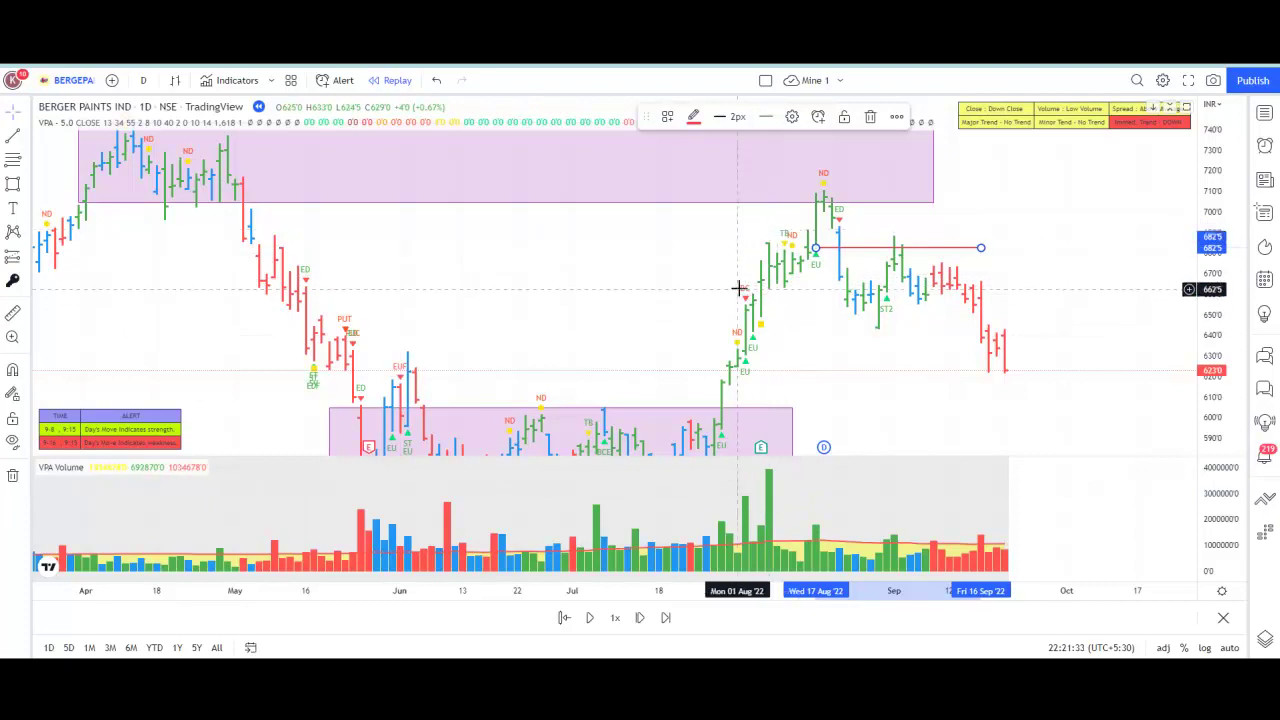
# Draw a second horizontal trend line at about 664'0 from 29 July to 7 October 2022
pyautogui.click(15, 138)
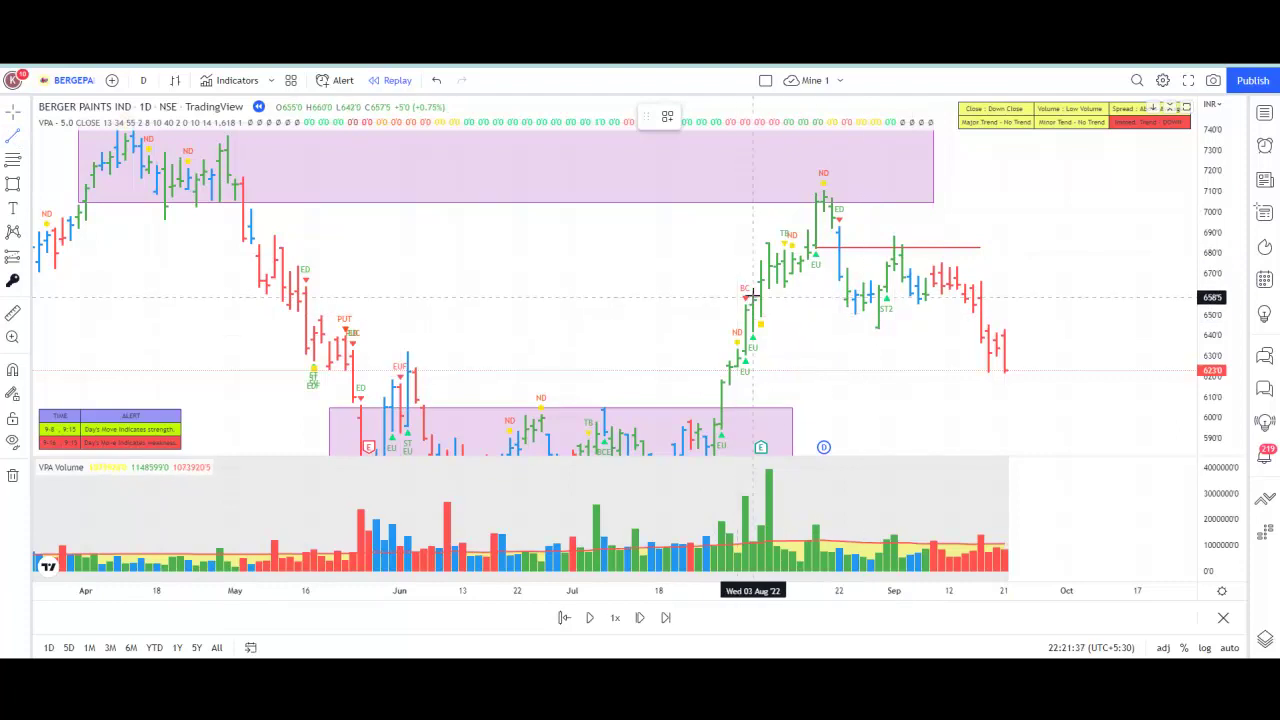
pyautogui.click(730, 285)
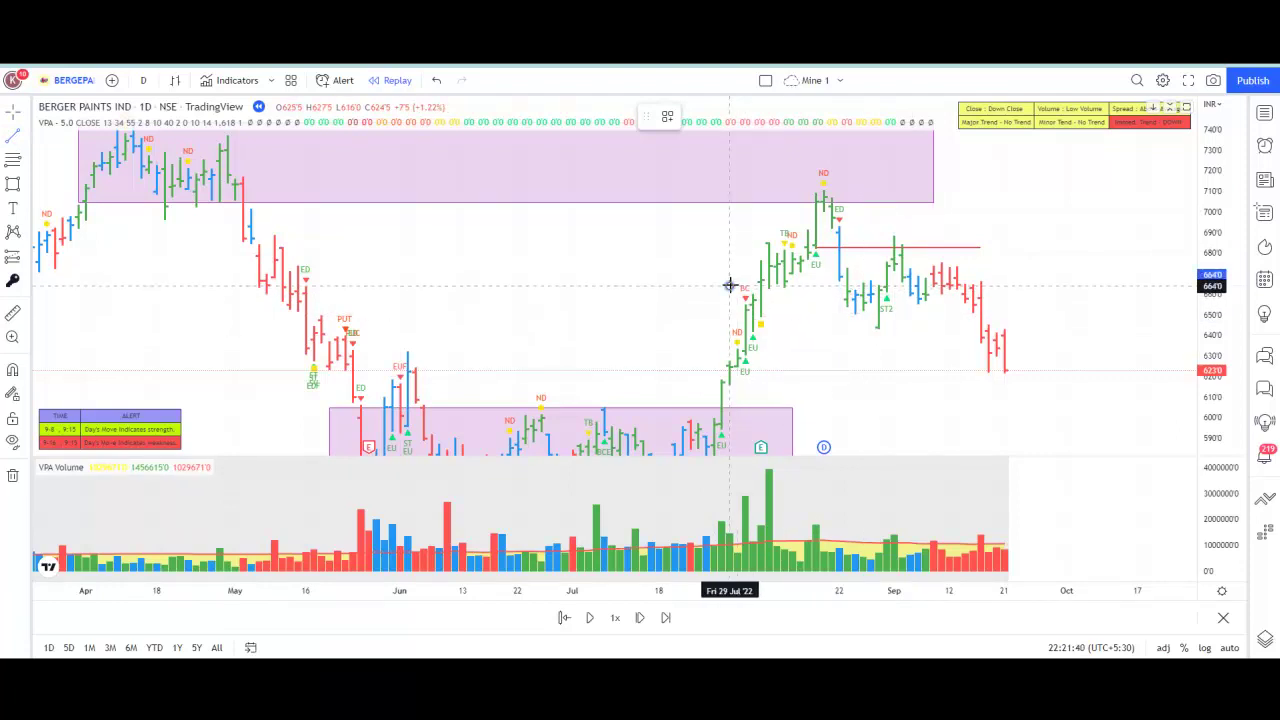
pyautogui.click(1091, 285)
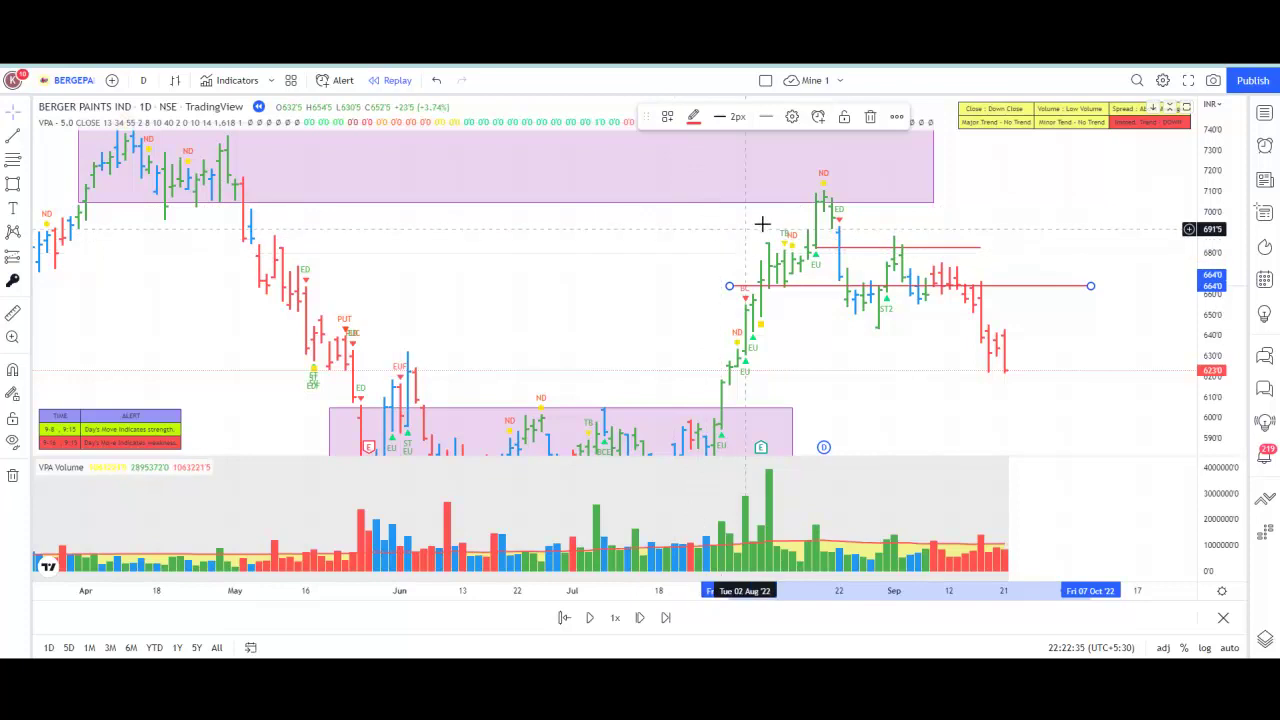
# Switch the chart to the HDFC Bank stock on NSE by searching for HDFC BANK
pyautogui.click(73, 80)
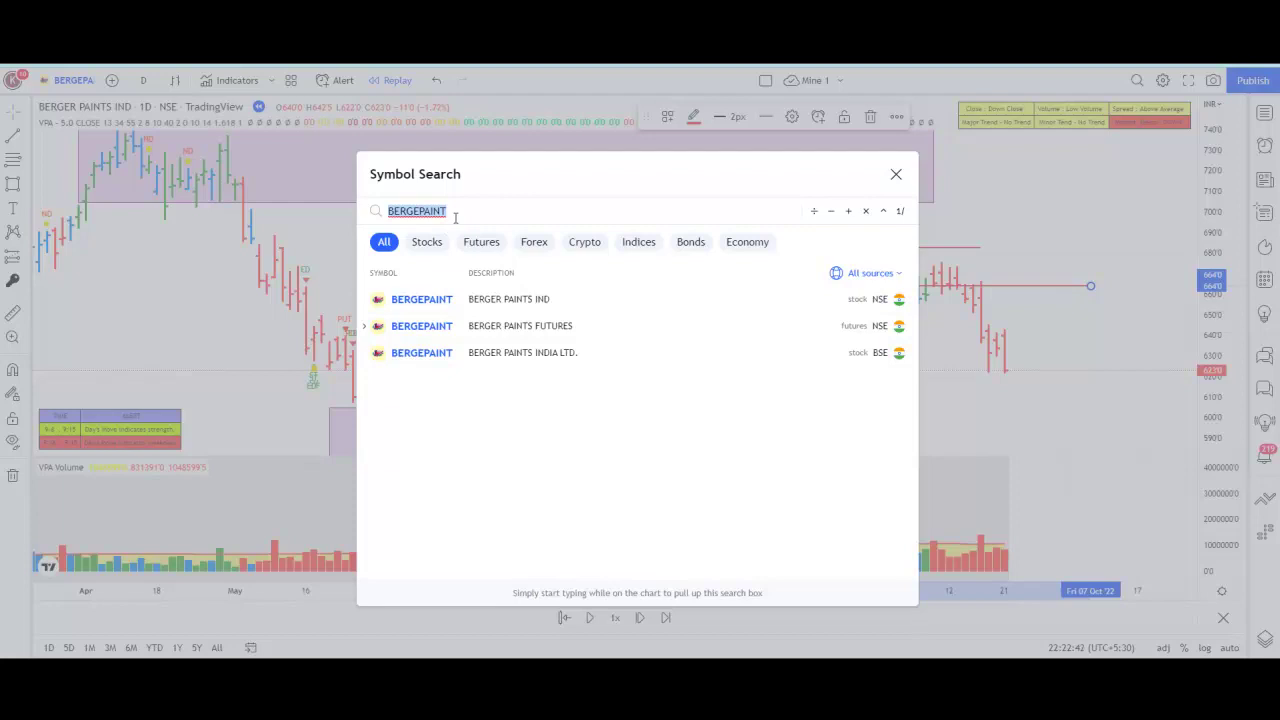
pyautogui.write('H')
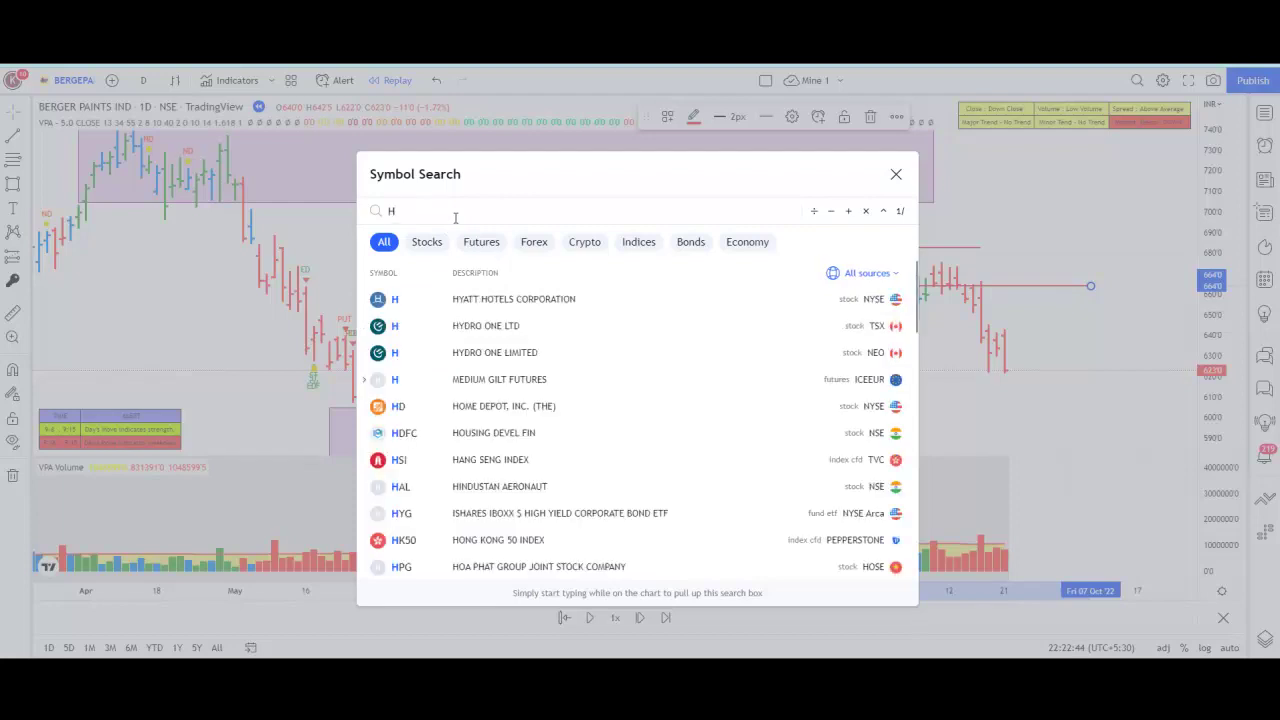
pyautogui.write('DFC BANK')
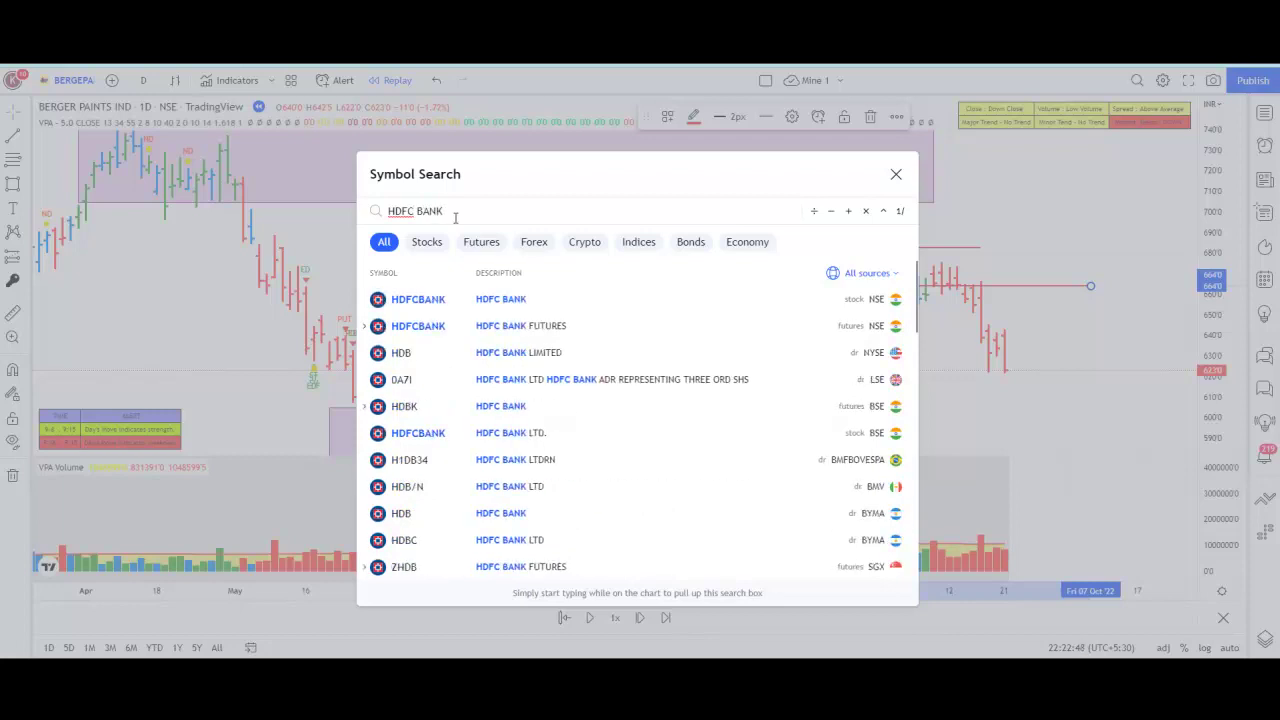
pyautogui.click(490, 297)
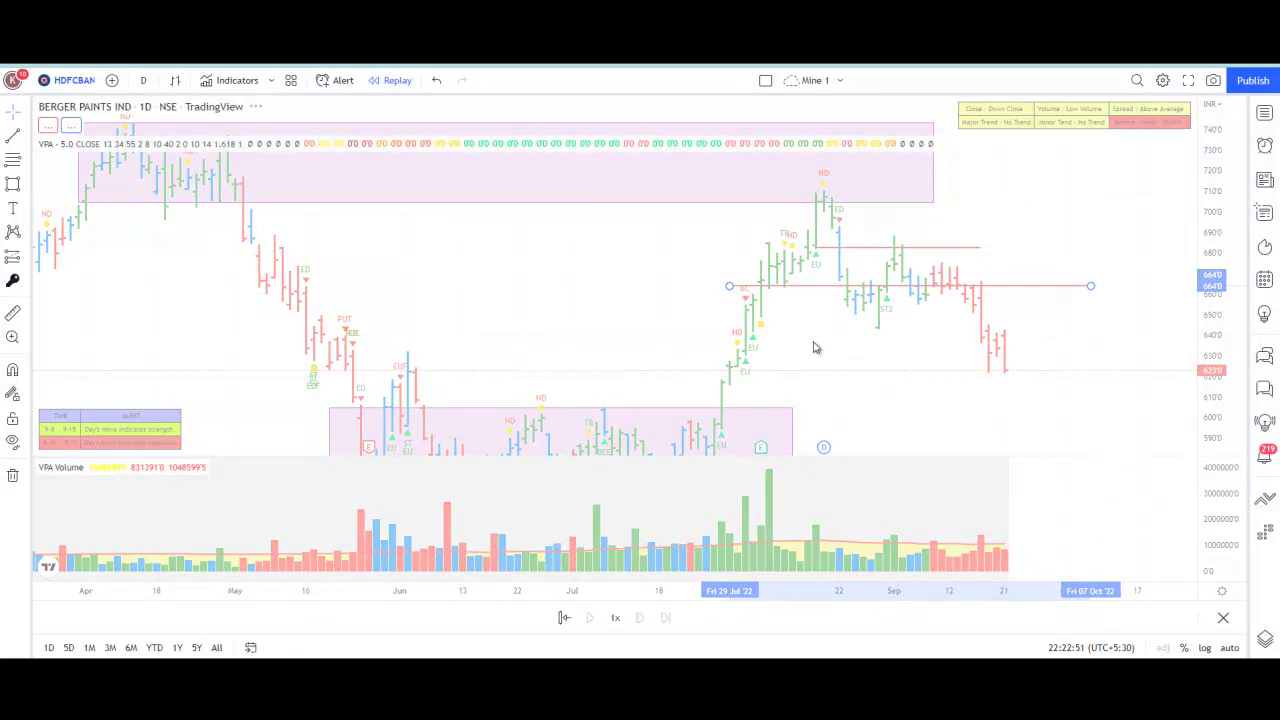
# Draw a horizontal trend line on the HDFC Bank chart at about 1486'5 from 12 September to 10 October 2022
pyautogui.moveTo(908, 373); pyautogui.dragTo(842, 337)
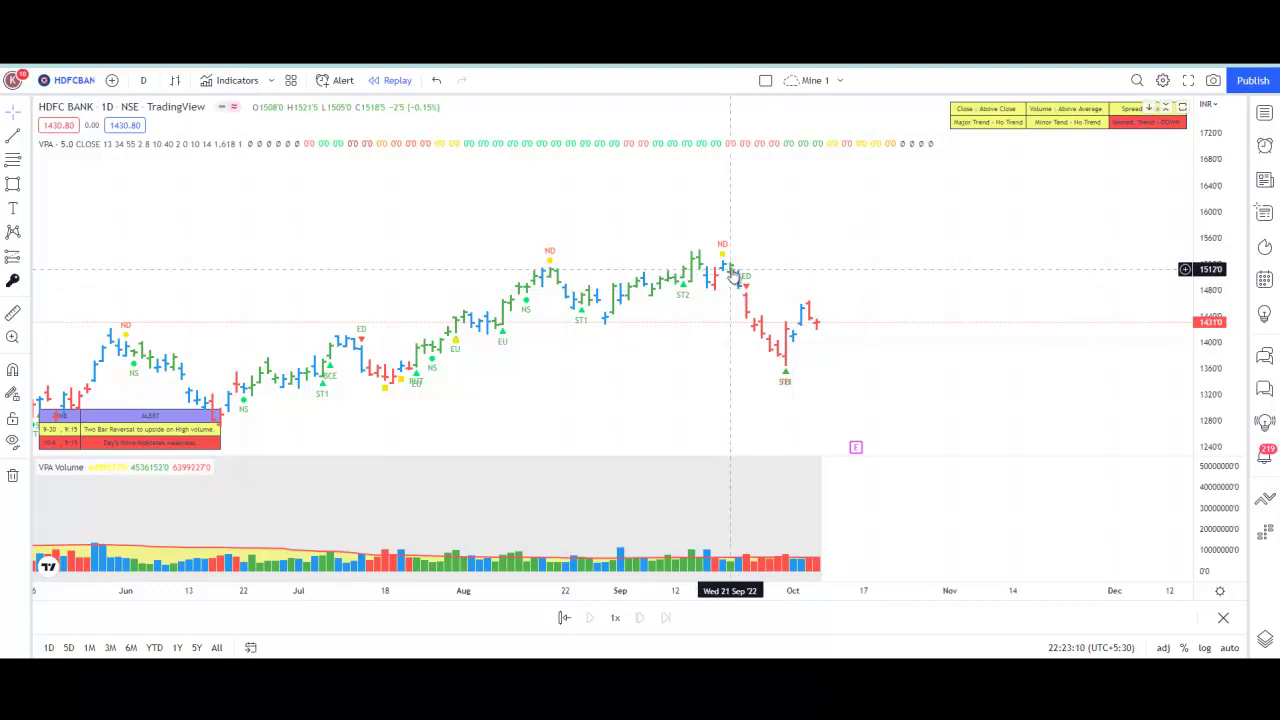
pyautogui.hscroll(5, 735, 280)
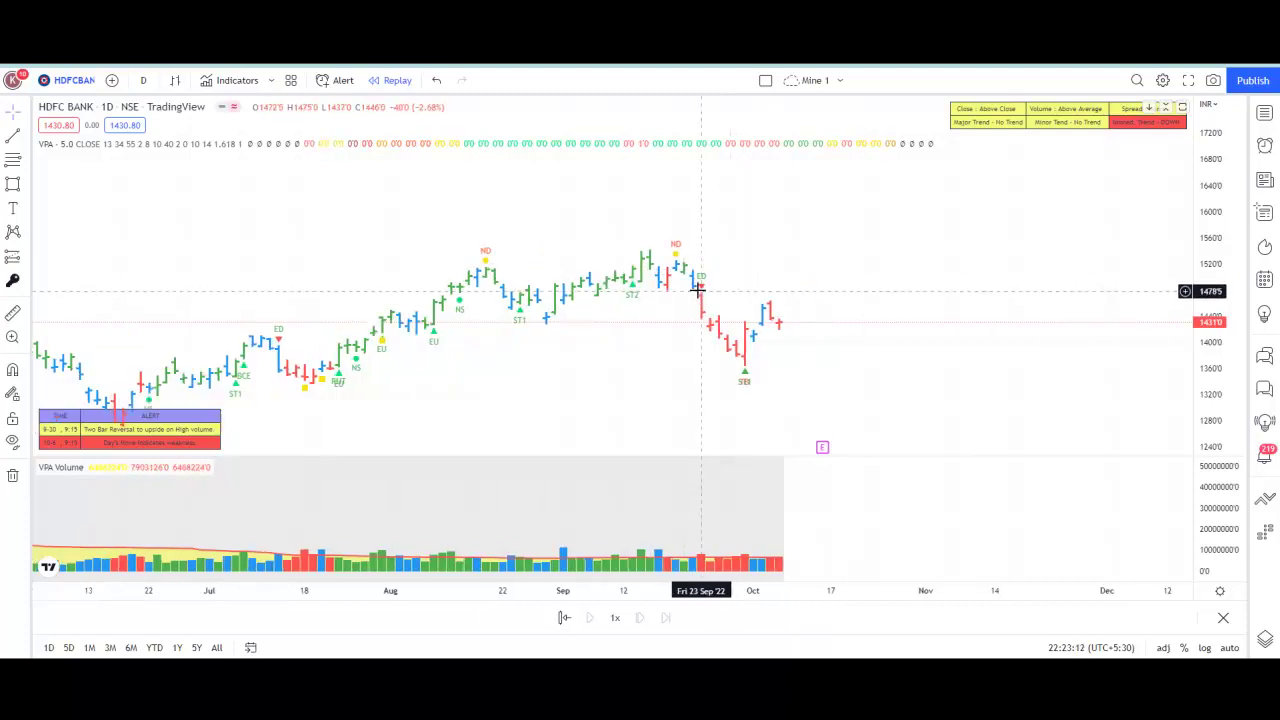
pyautogui.hscroll(-6, 720, 300)
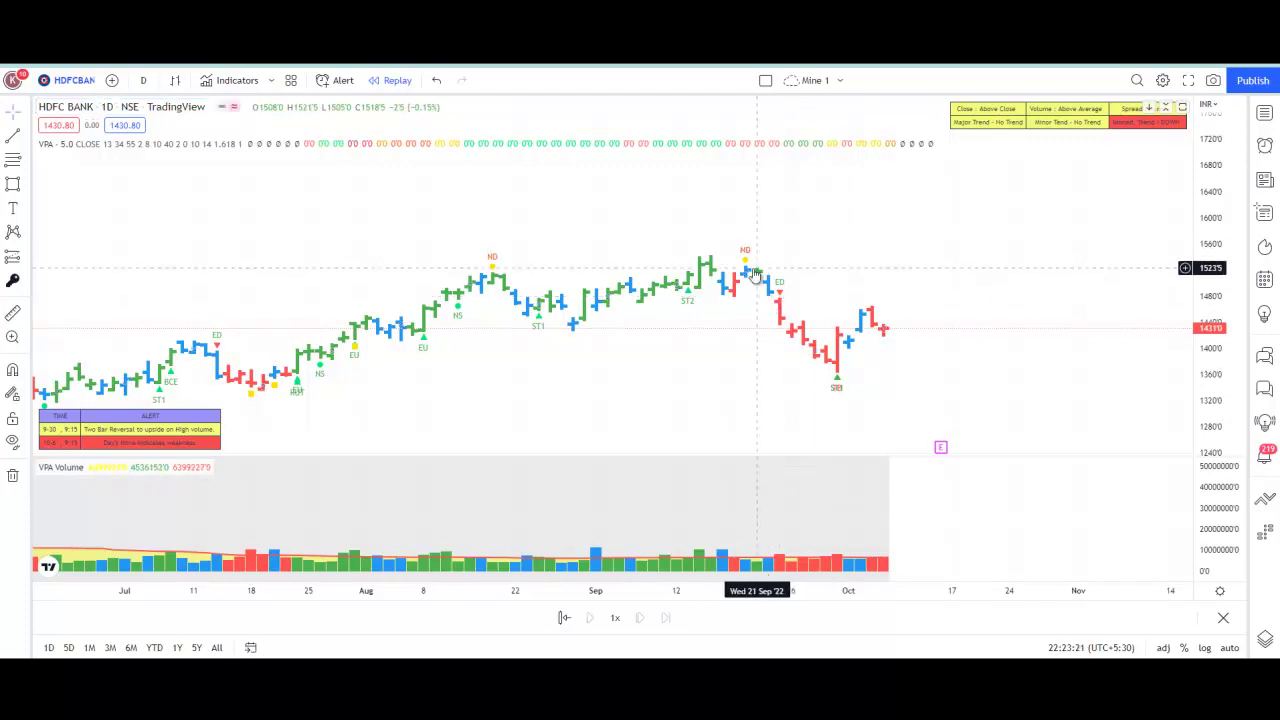
pyautogui.click(700, 295)
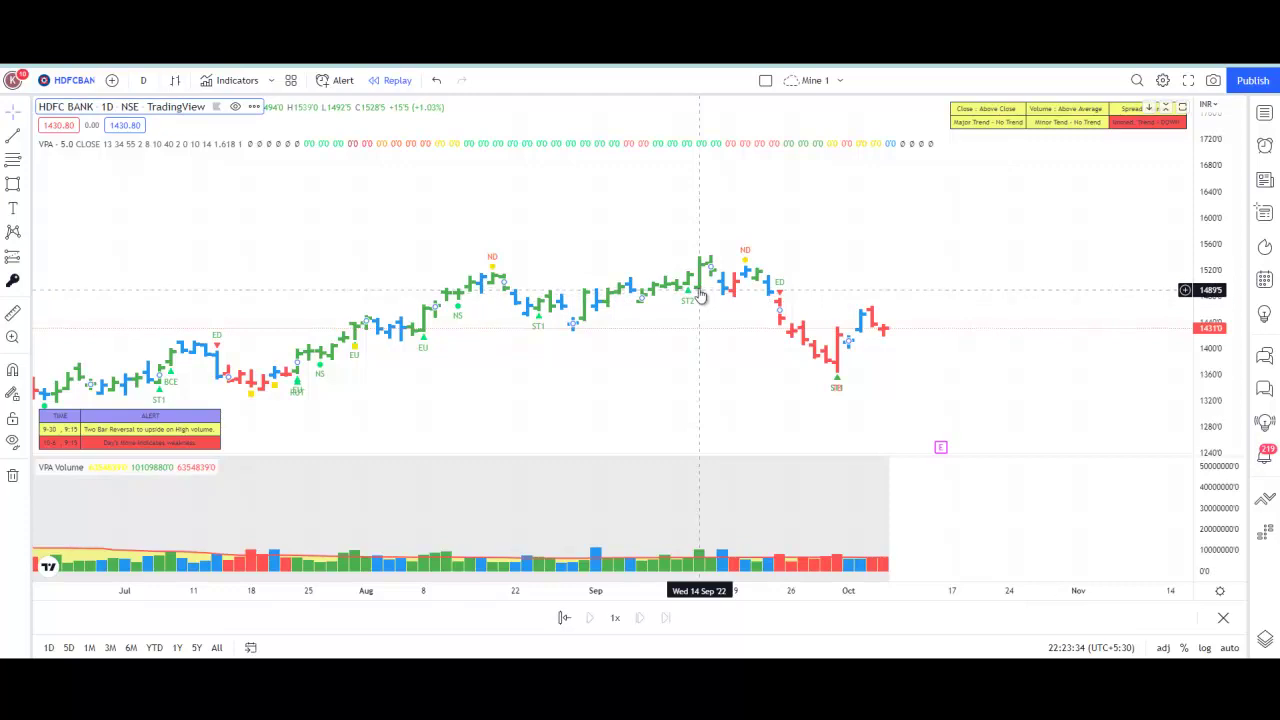
pyautogui.click(690, 307)
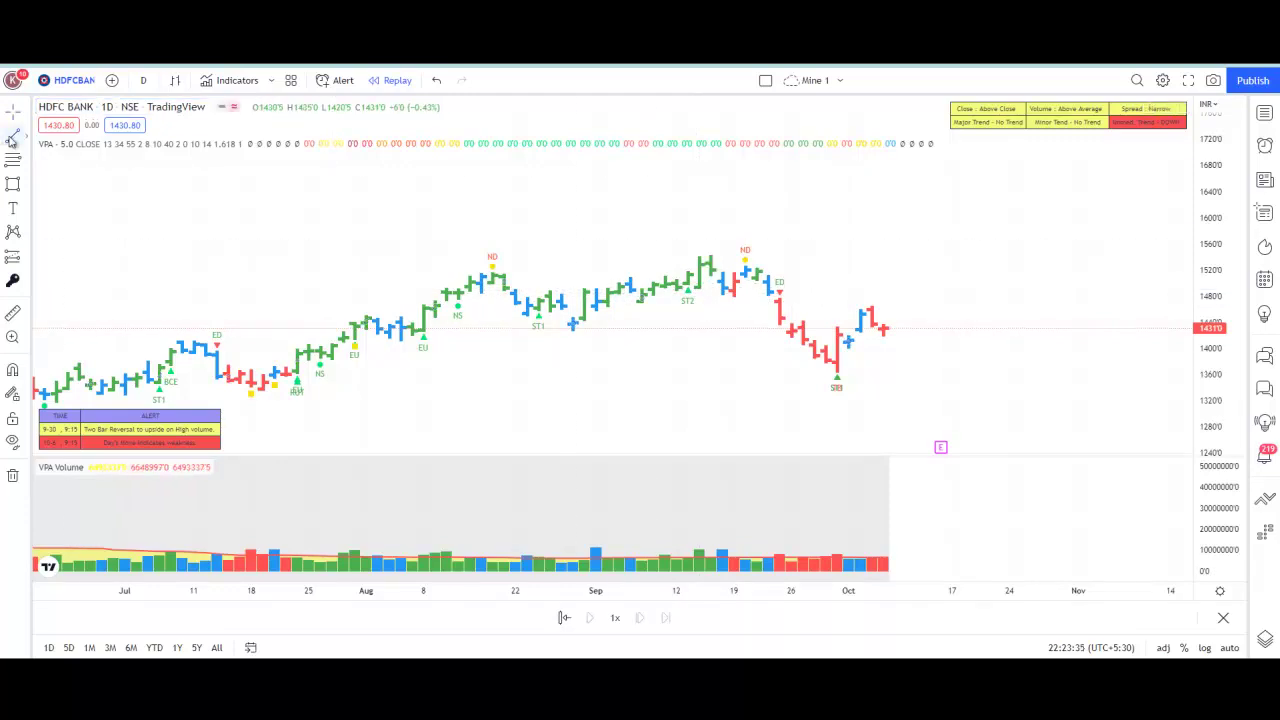
pyautogui.click(676, 291)
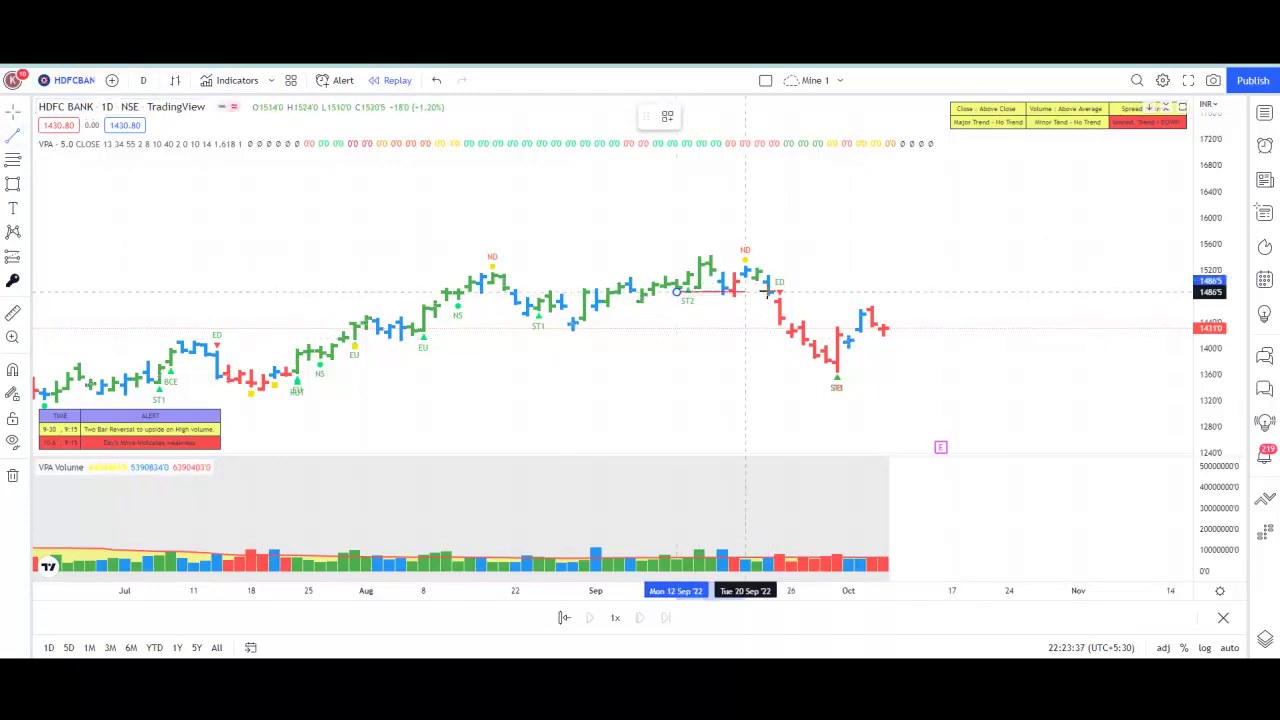
pyautogui.click(892, 291)
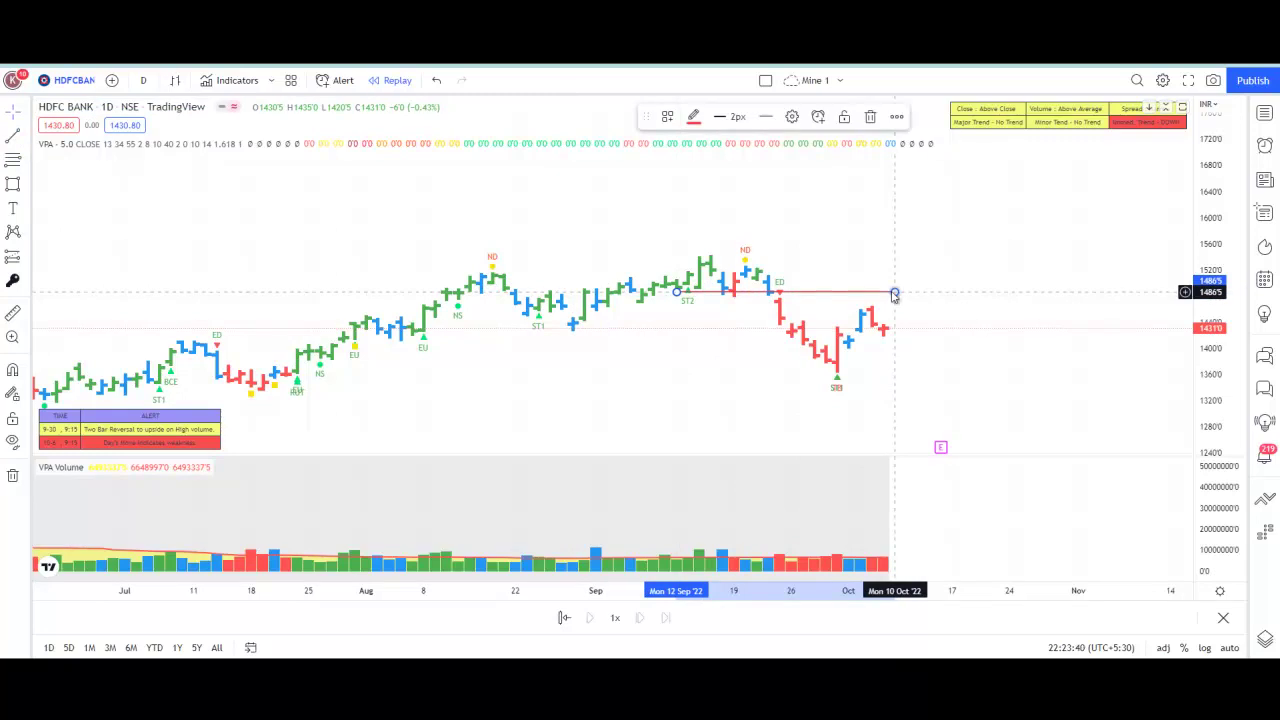